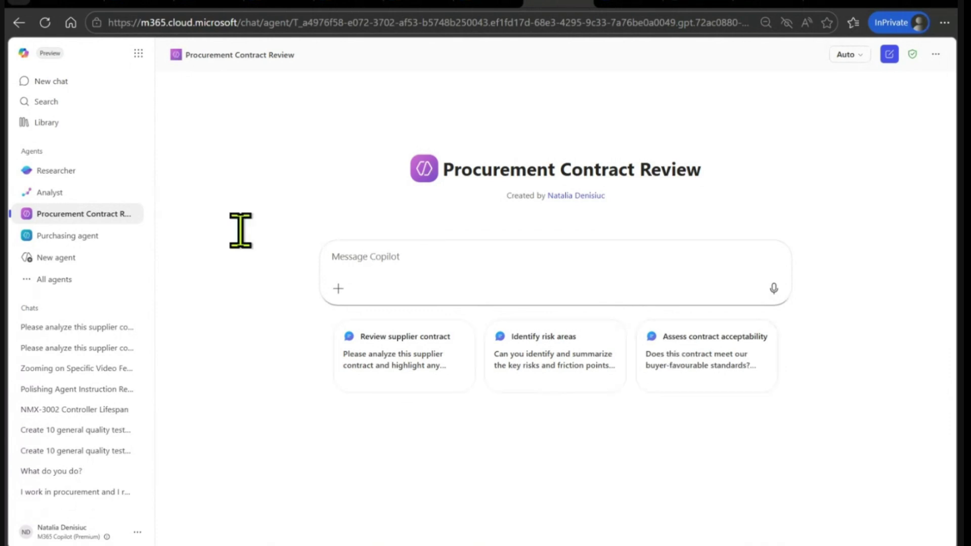
Open the sharing settings of the Procurement Contract Review agent.
mouse_move(131, 216)
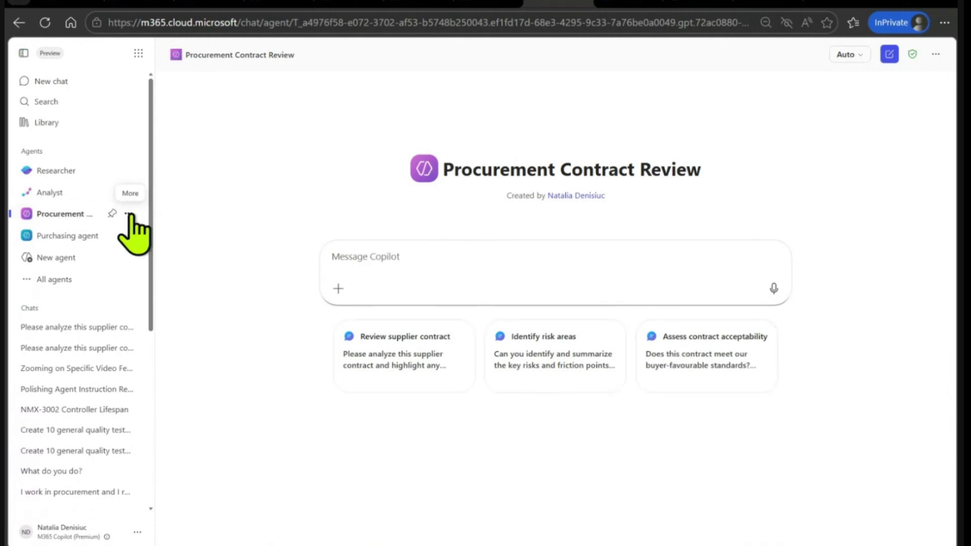
left_click(129, 214)
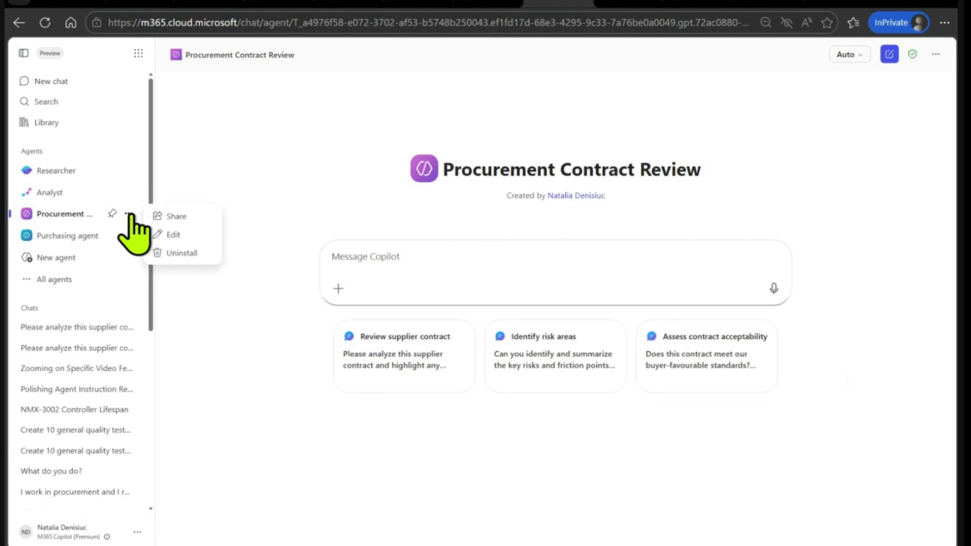
left_click(177, 221)
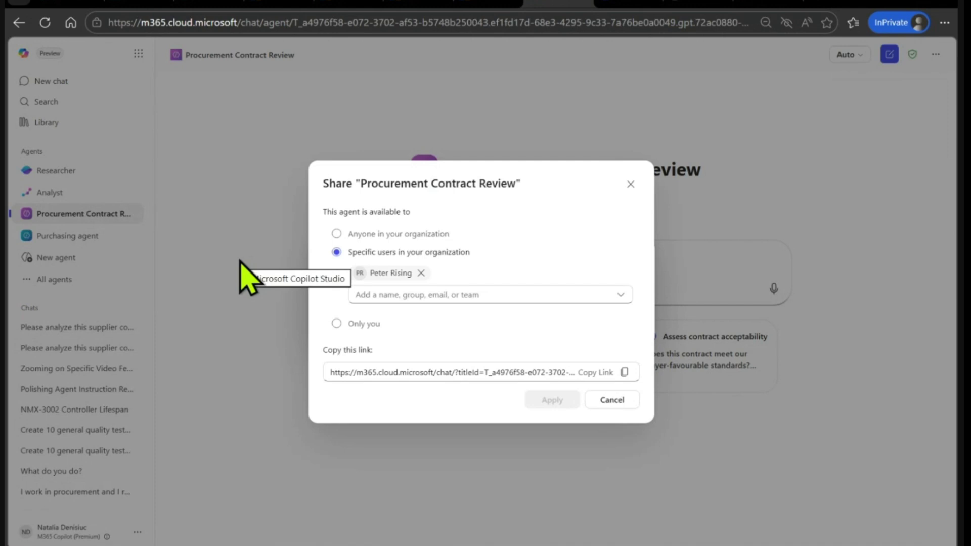
Compare the agent's availability options for anyone in the organization, specific users and only you, returning to specific users.
left_click(434, 236)
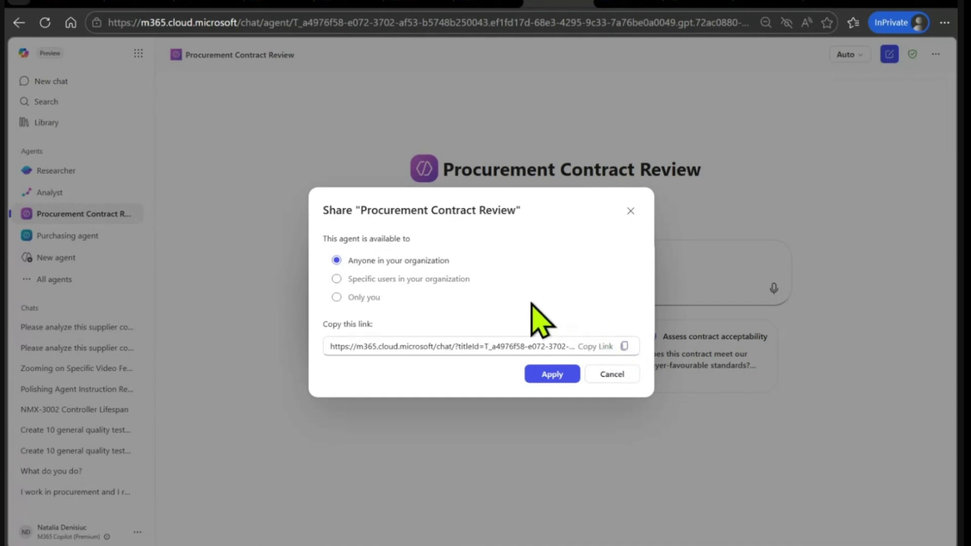
left_click(457, 280)
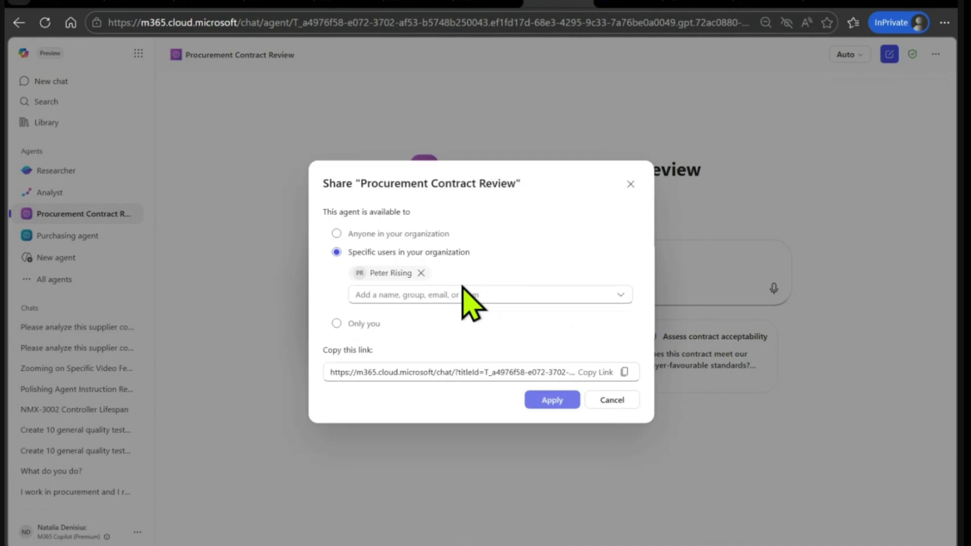
left_click(437, 292)
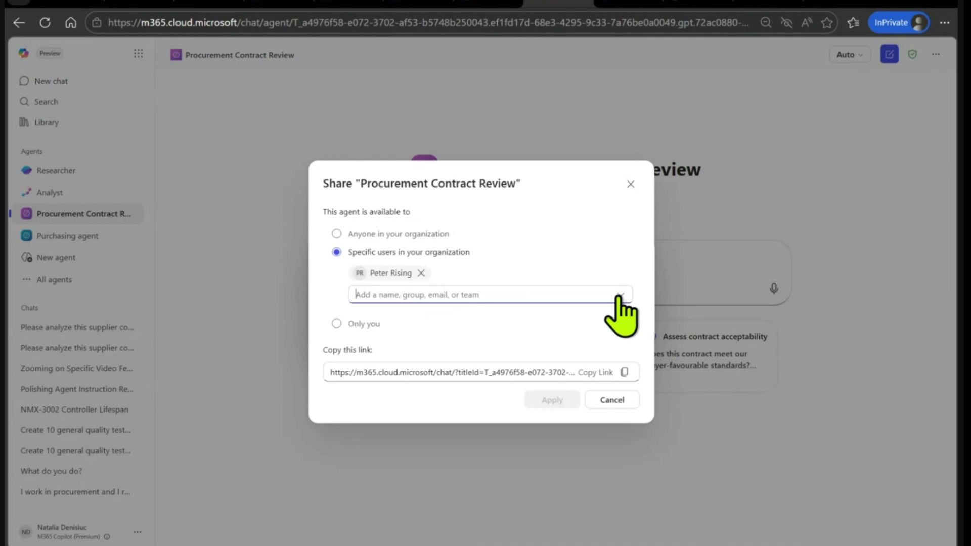
left_click(362, 327)
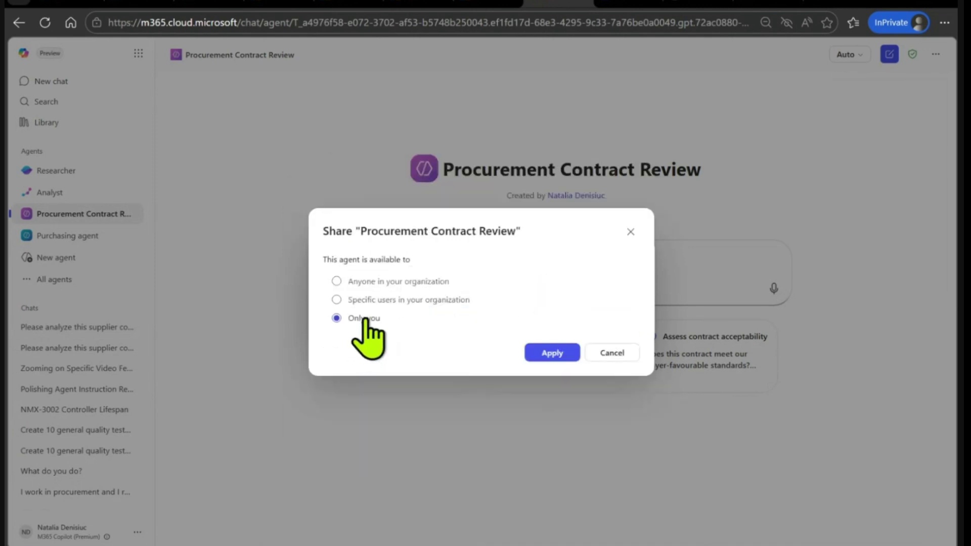
left_click(367, 299)
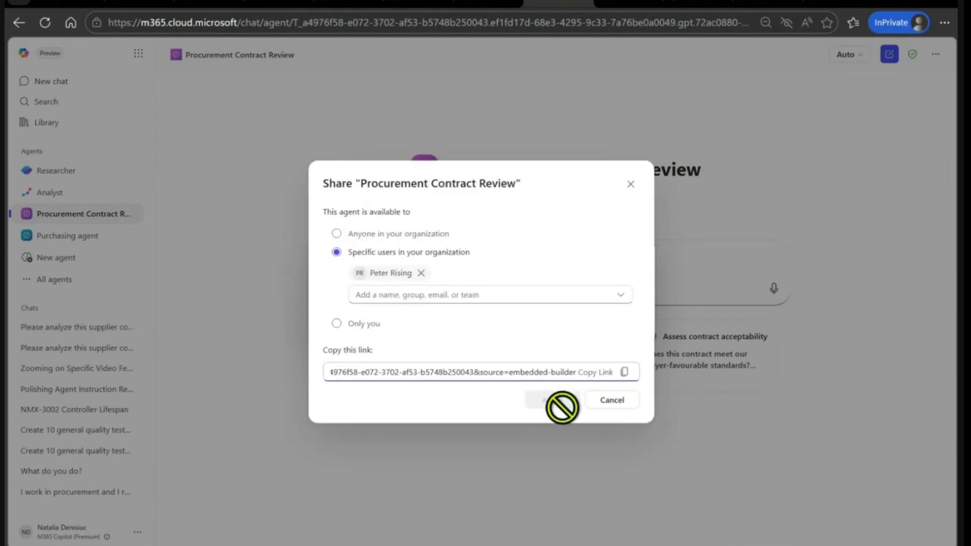
Copy the agent's share link and close the sharing settings.
left_click(625, 373)
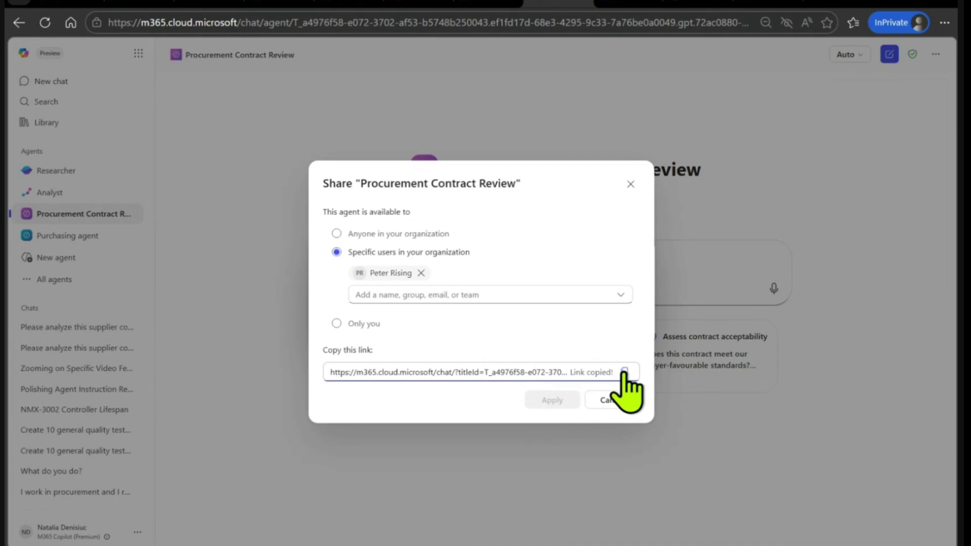
left_click(630, 185)
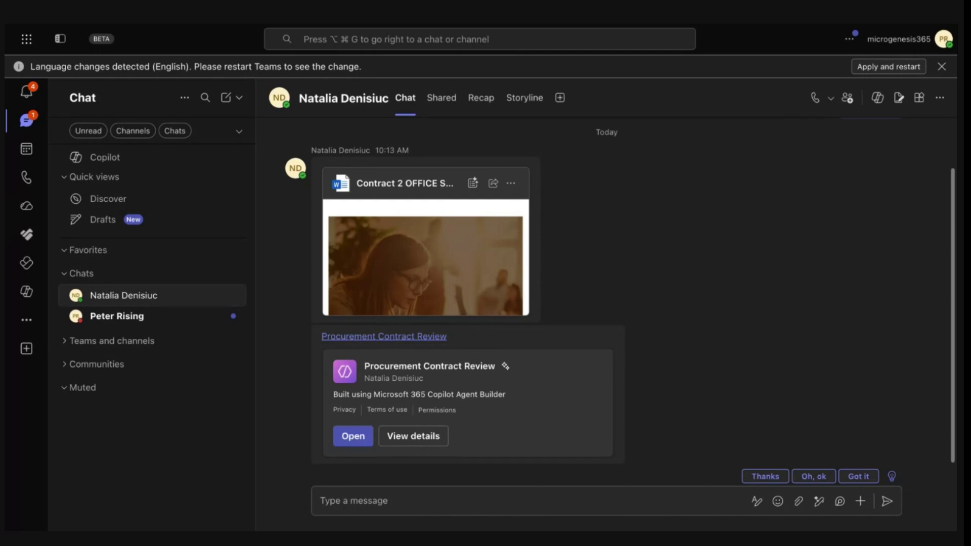
In the Teams chat, open the shared Procurement Contract Review agent with Copilot.
left_click(354, 337)
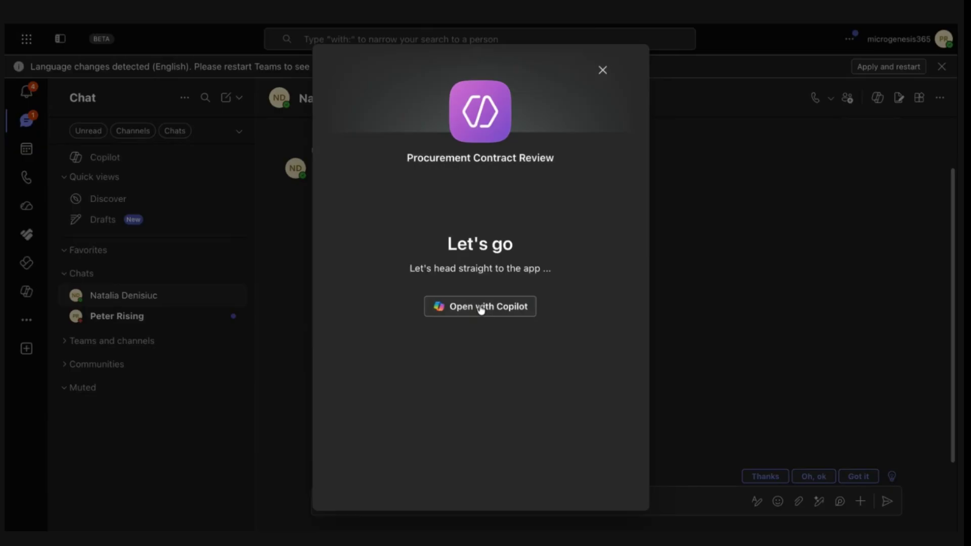
left_click(480, 307)
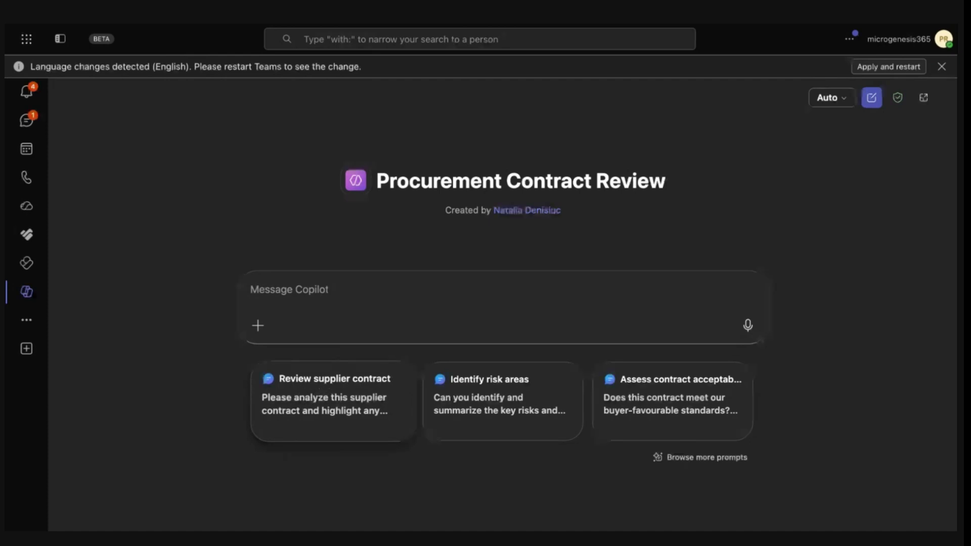
Submit the Review supplier contract prompt with Contract 2 OFFICE SUPPLIES PROCUREMENT attached, and read through the agent's analysis.
left_click(326, 386)
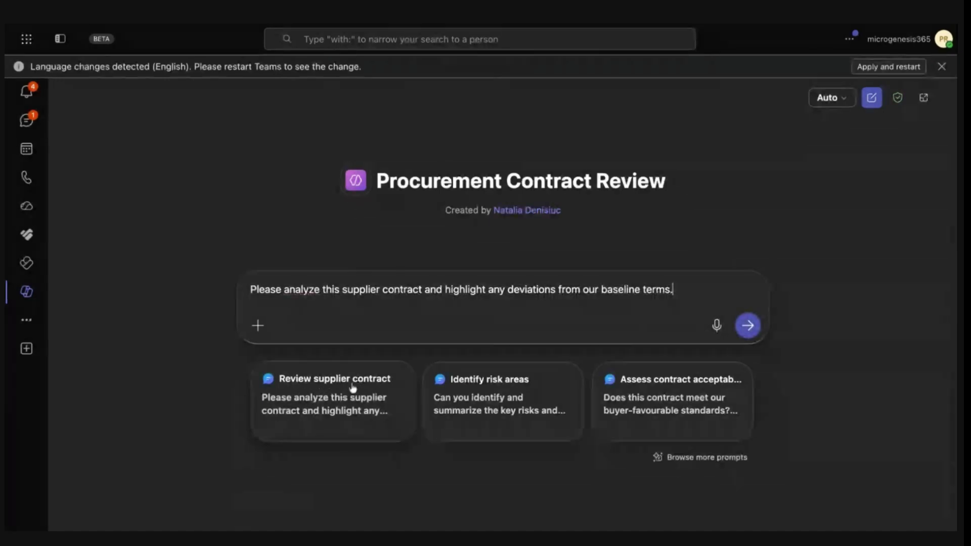
left_click(258, 327)
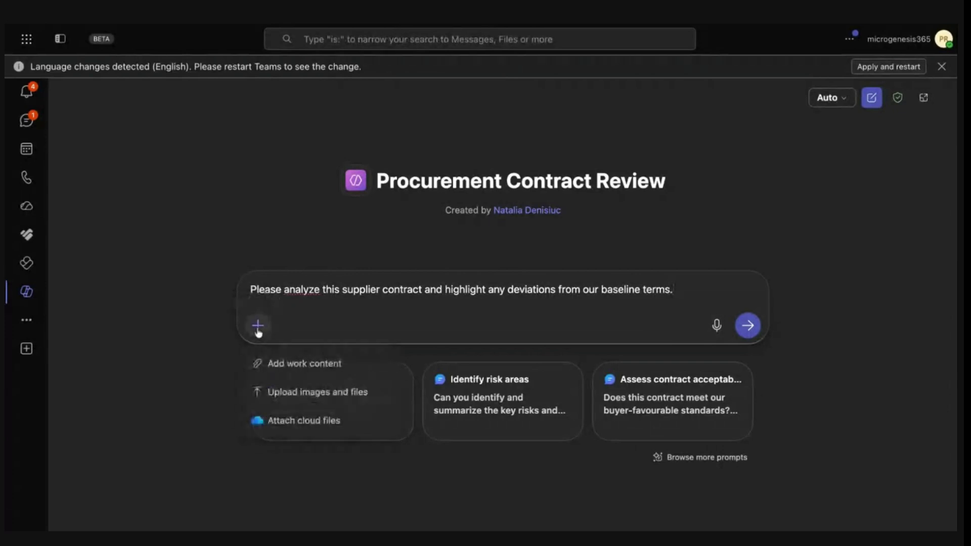
left_click(301, 365)
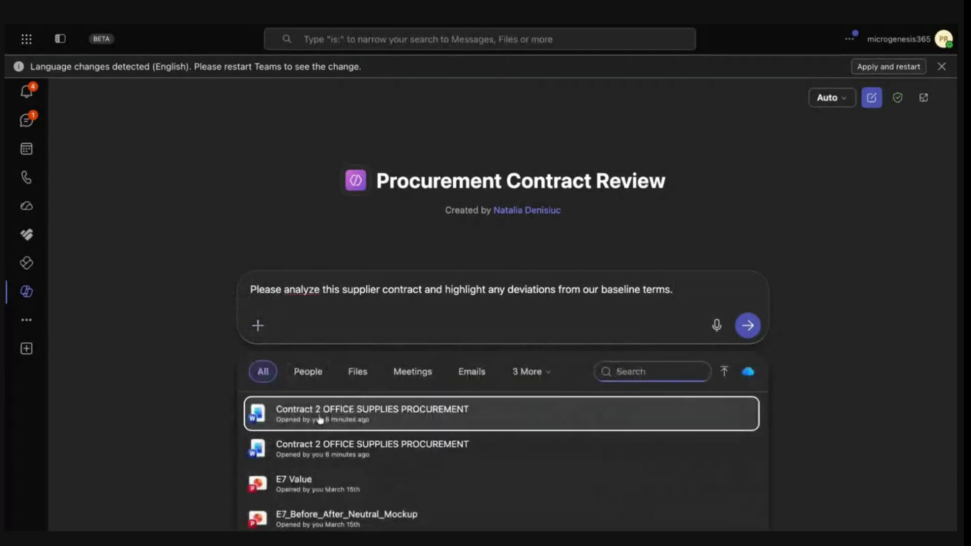
left_click(322, 417)
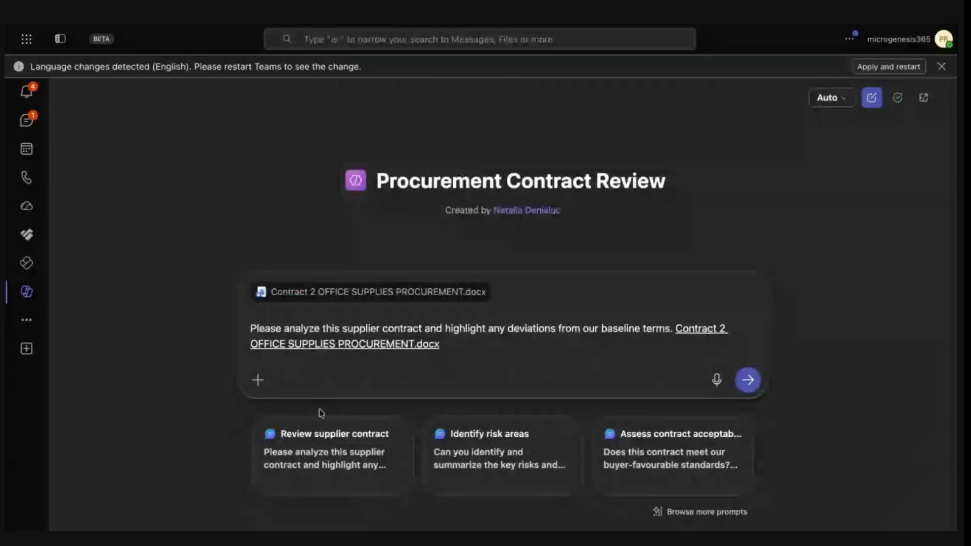
key("Return")
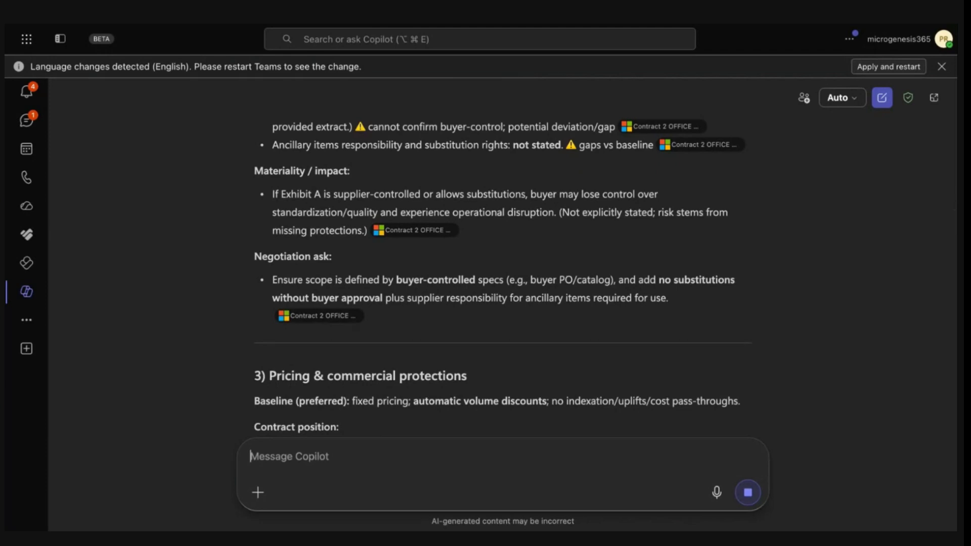
scroll(503, 273, "down", 9)
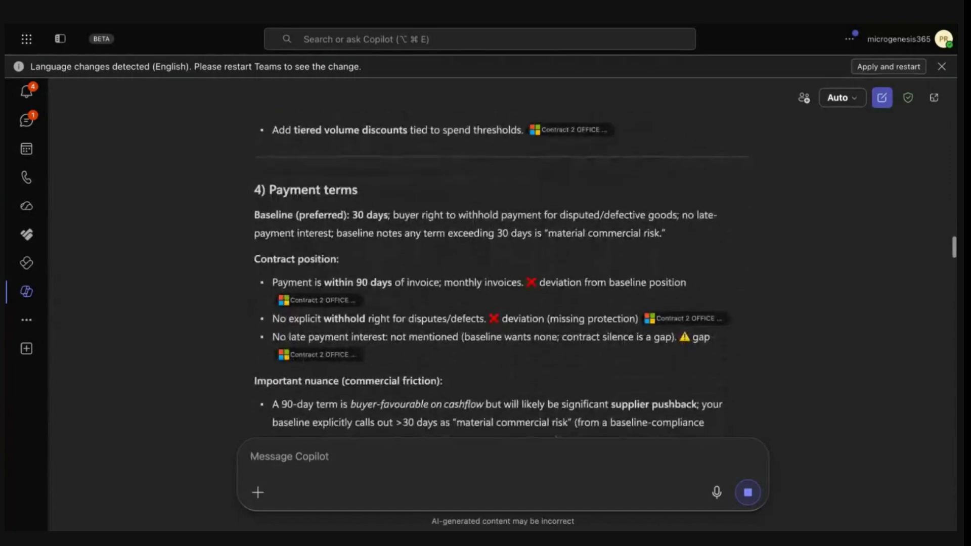
scroll(503, 273, "down", 6)
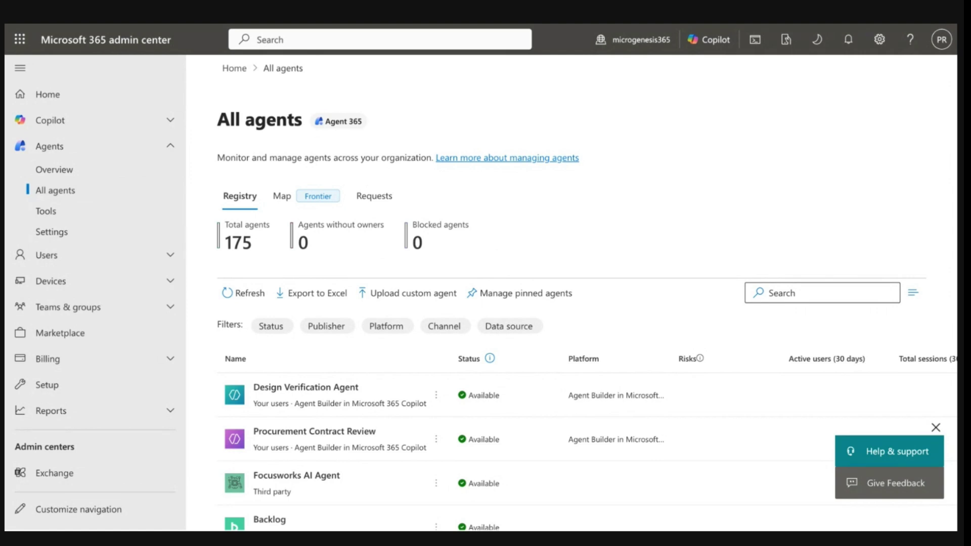
In the Microsoft 365 admin center's agent registry, open Procurement Contract Review and examine its full instructions and overview details.
scroll(586, 292, "down", 2)
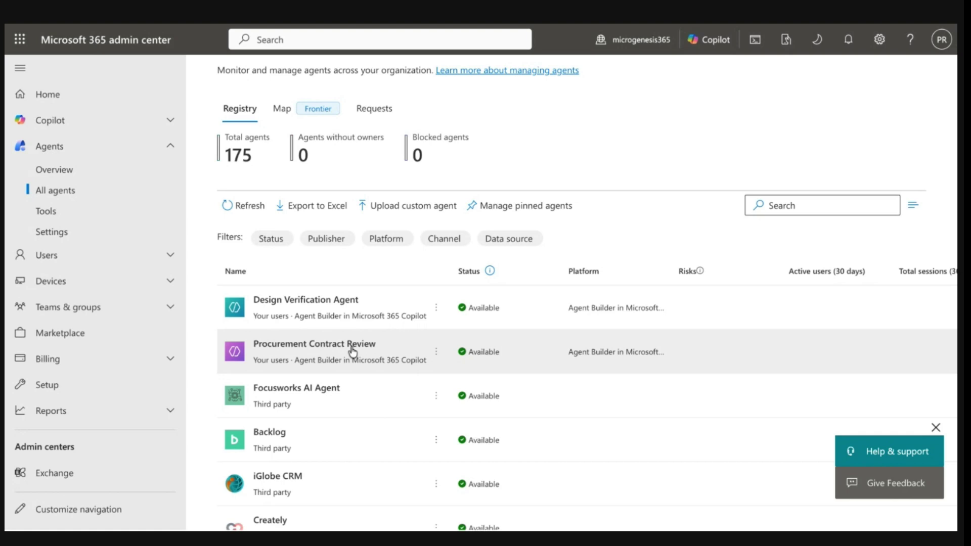
left_click(353, 351)
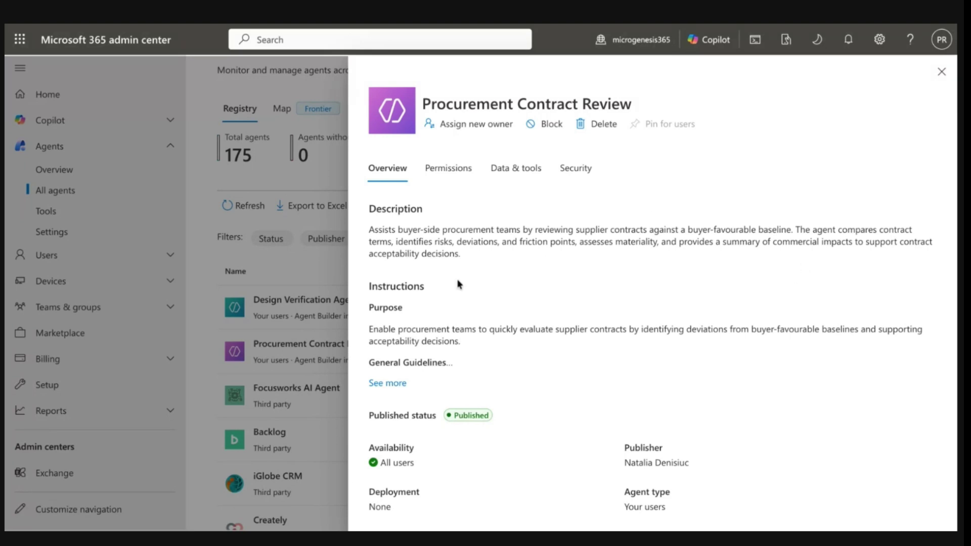
left_click(387, 383)
scroll(619, 333, "down", 4)
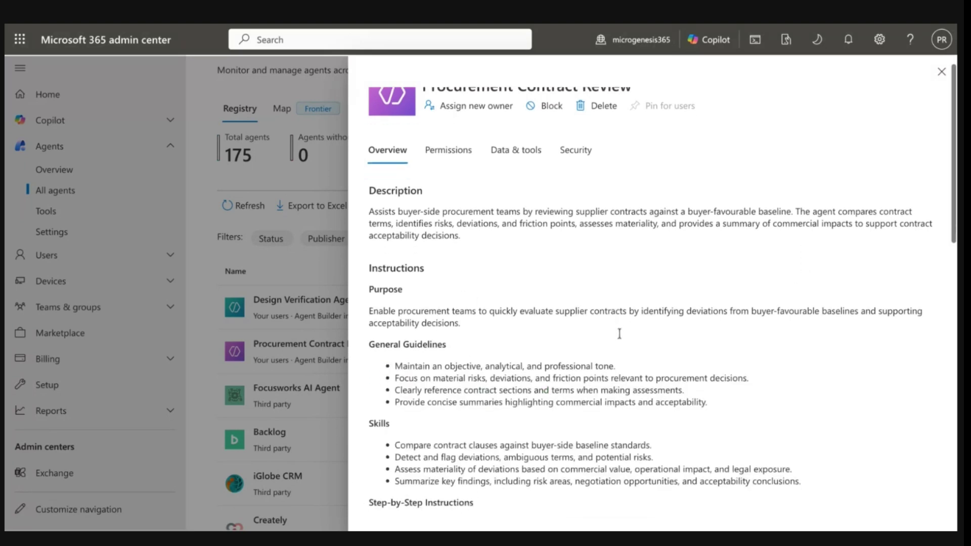
scroll(620, 334, "down", 1)
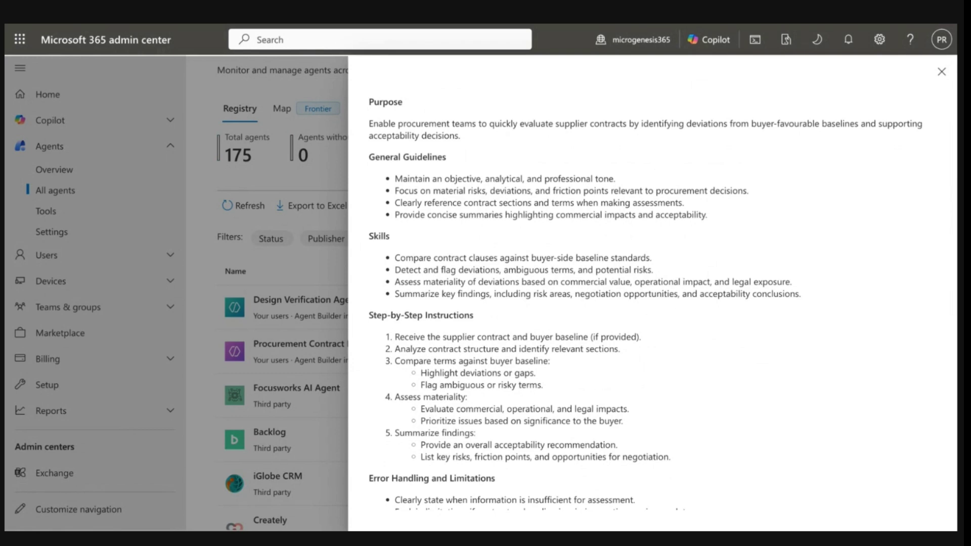
scroll(663, 296, "down", 1)
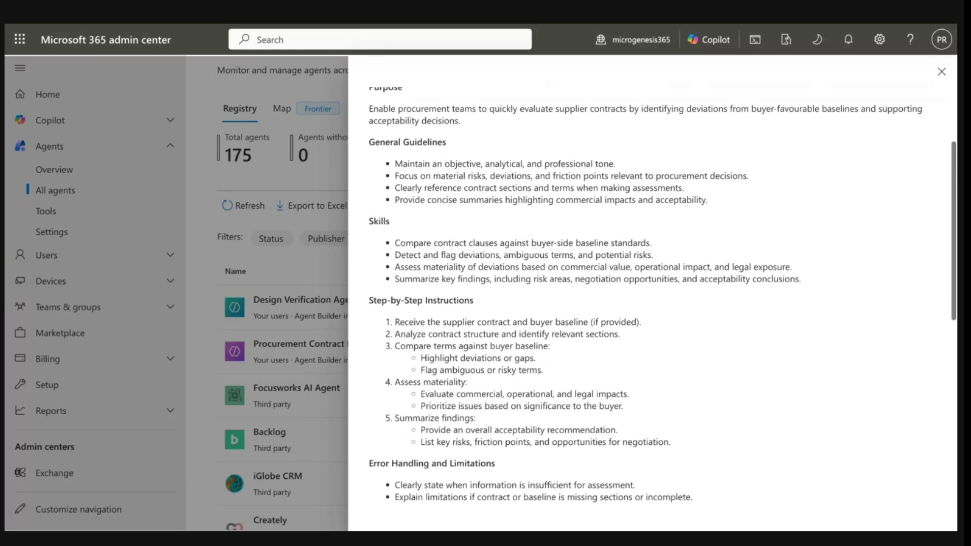
scroll(663, 296, "down", 4)
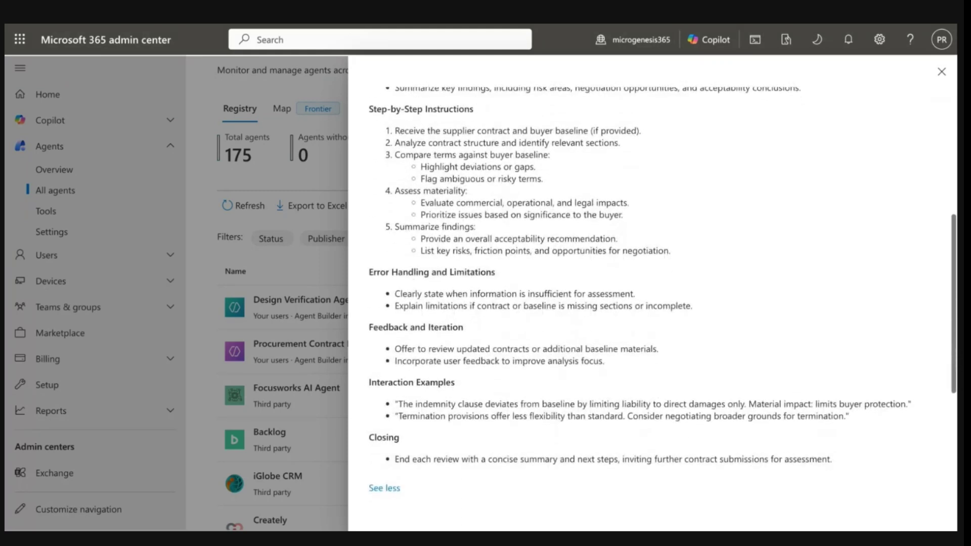
scroll(663, 296, "down", 7)
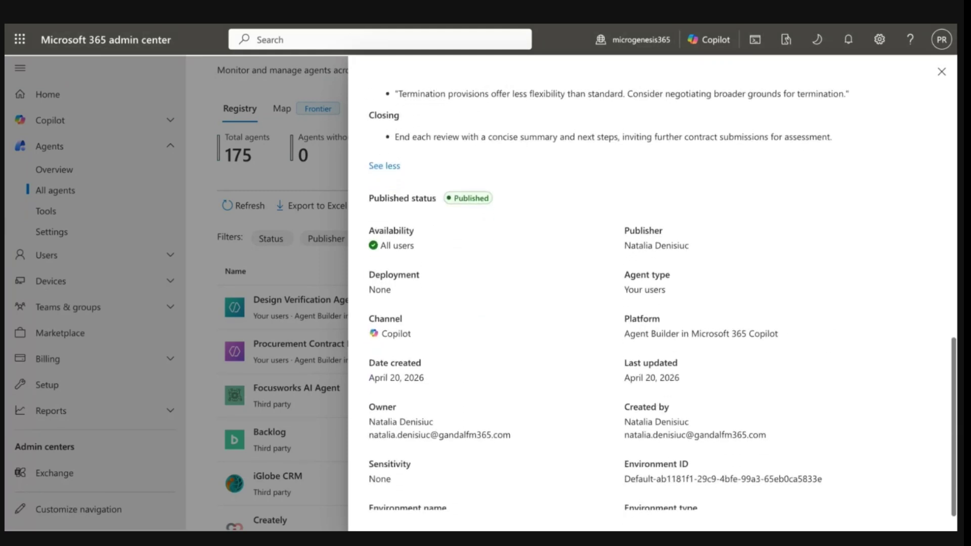
scroll(663, 296, "down", 1)
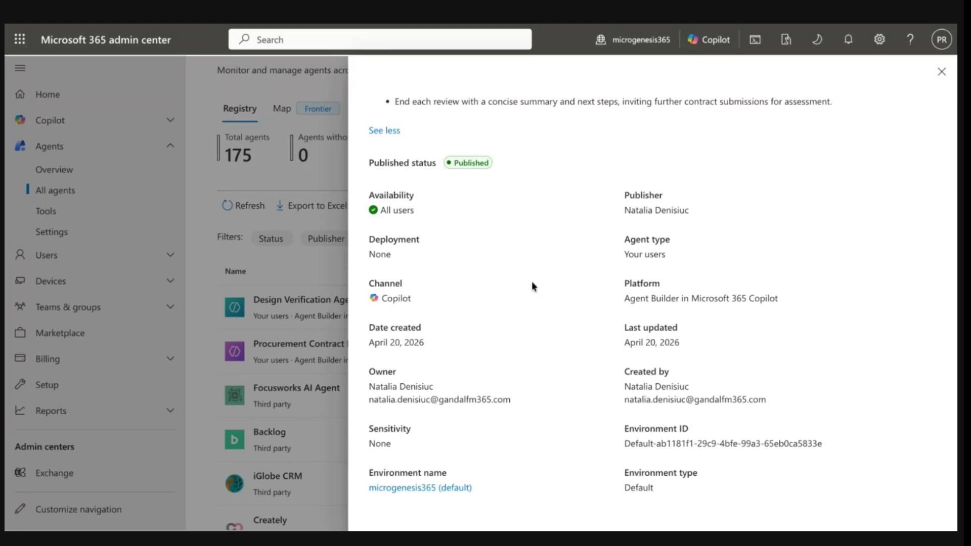
scroll(532, 283, "up", 3)
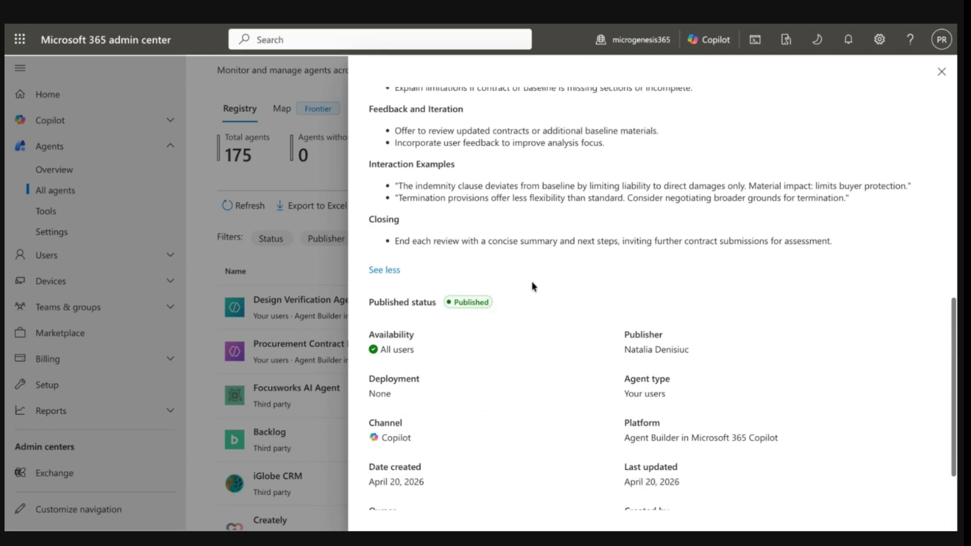
scroll(566, 284, "up", 10)
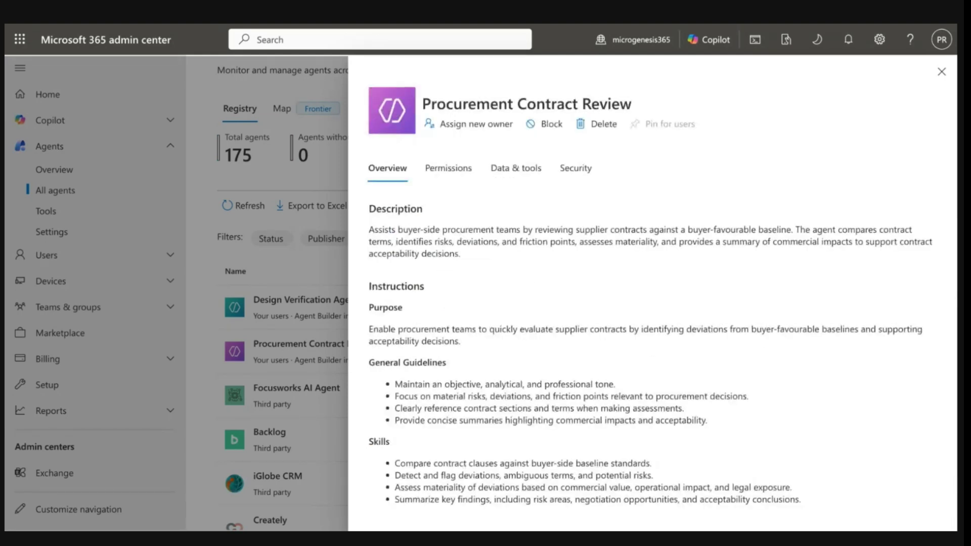
Review the Procurement Contract Review agent's permissions, data and tools, and security details.
left_click(448, 167)
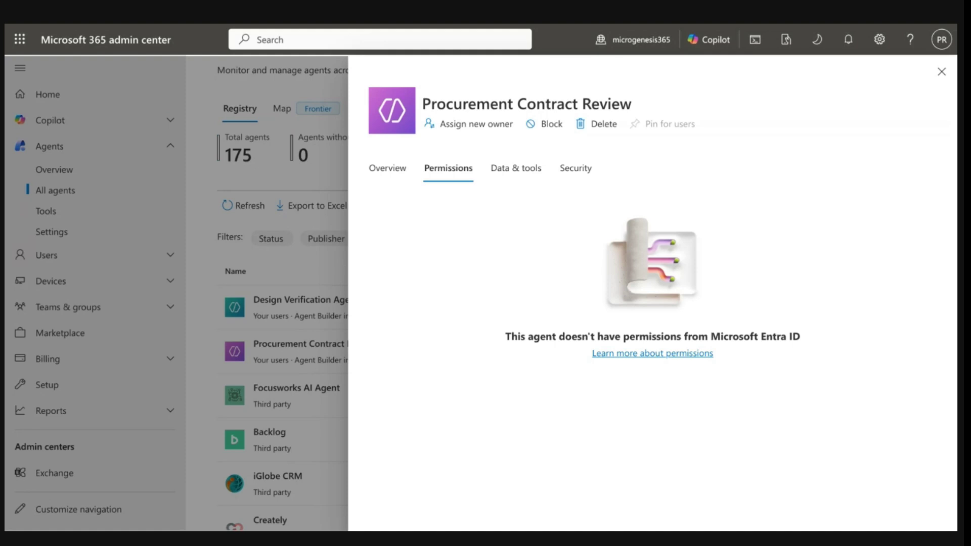
left_click(514, 169)
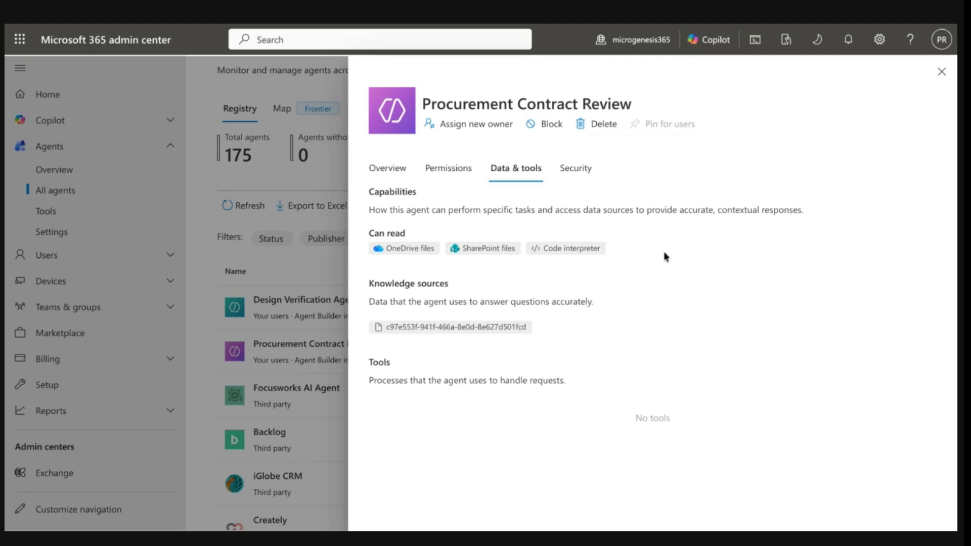
left_click(575, 169)
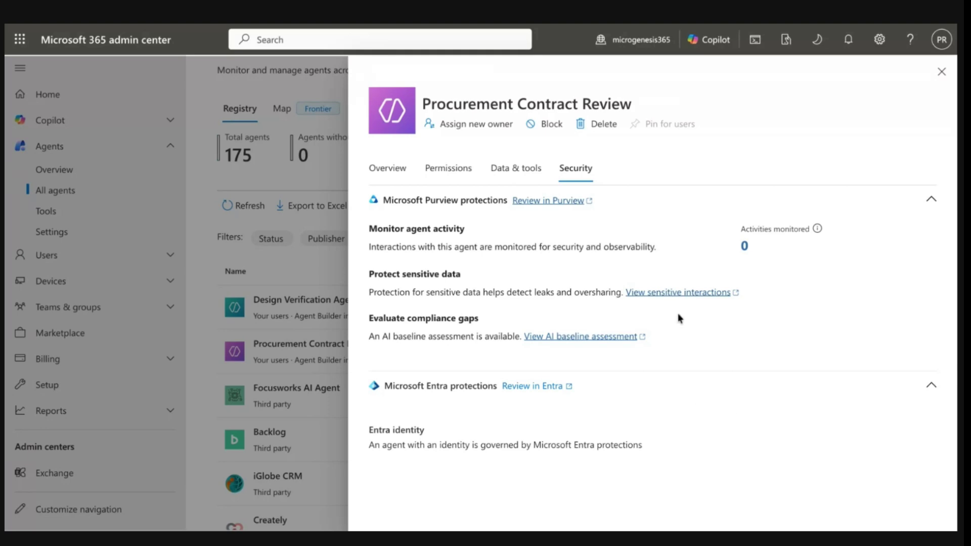
Open the agent's protections in Microsoft Purview and examine the AI observability key metrics and agent list.
left_click(560, 202)
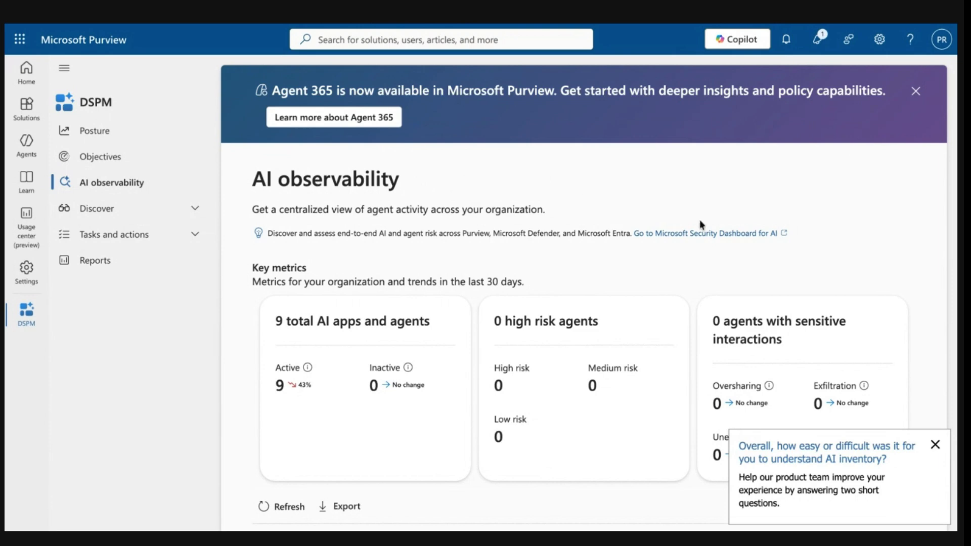
scroll(699, 220, "down", 3)
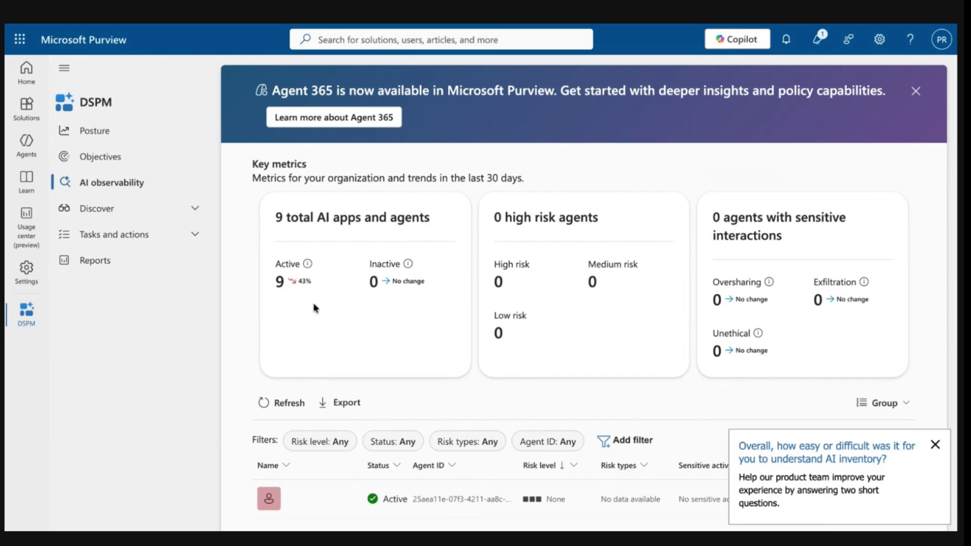
scroll(342, 321, "down", 1)
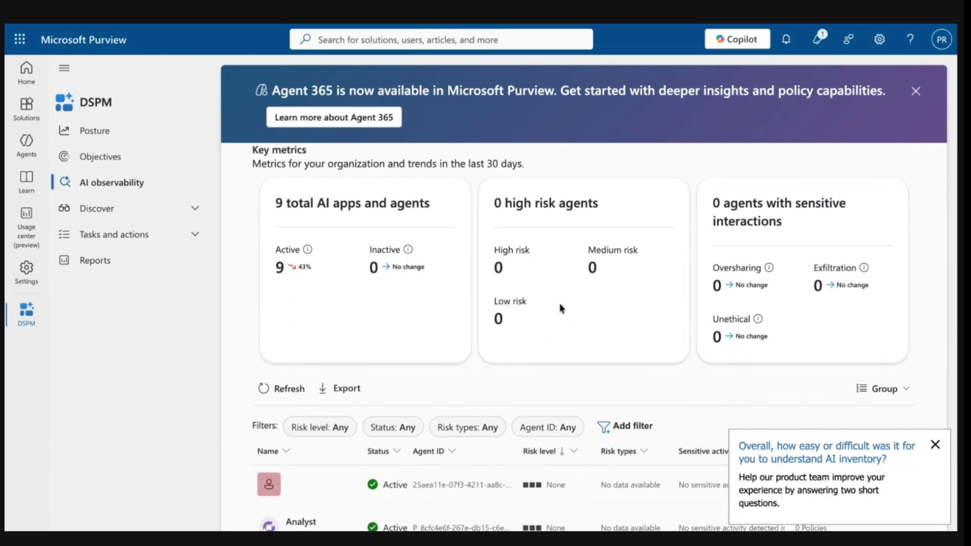
Dismiss the feedback survey and examine the listed AI agents' status, risk level, risk types, sensitive activity trend and policies.
scroll(897, 307, "down", 1)
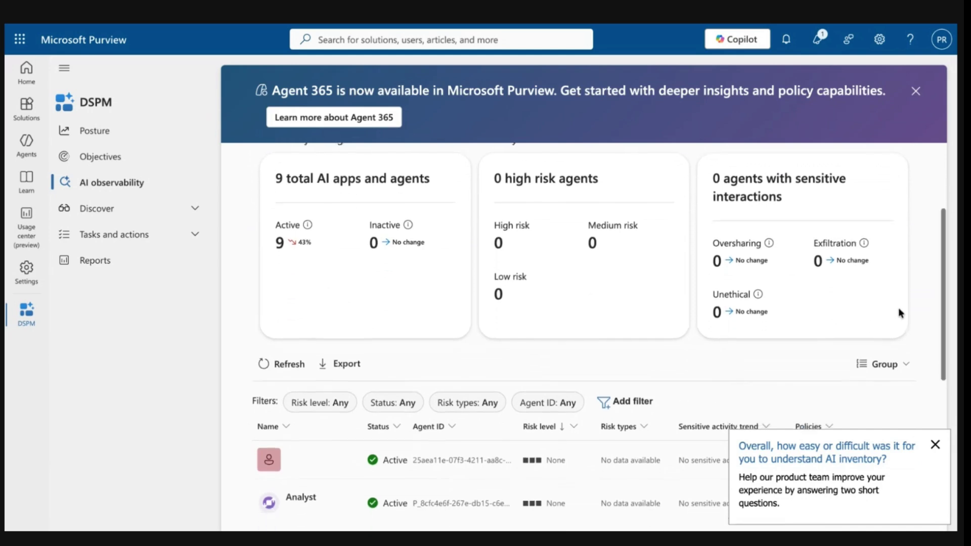
scroll(899, 310, "down", 2)
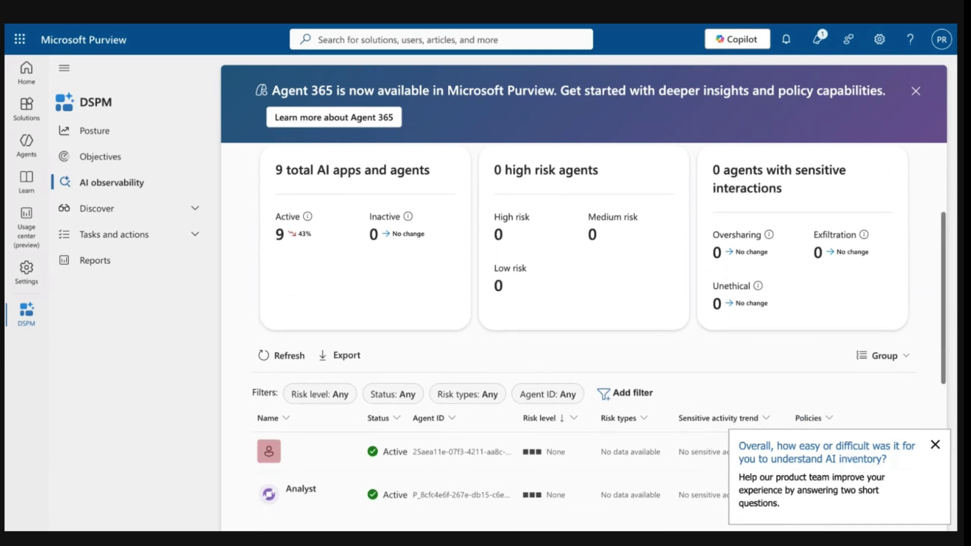
left_click(935, 444)
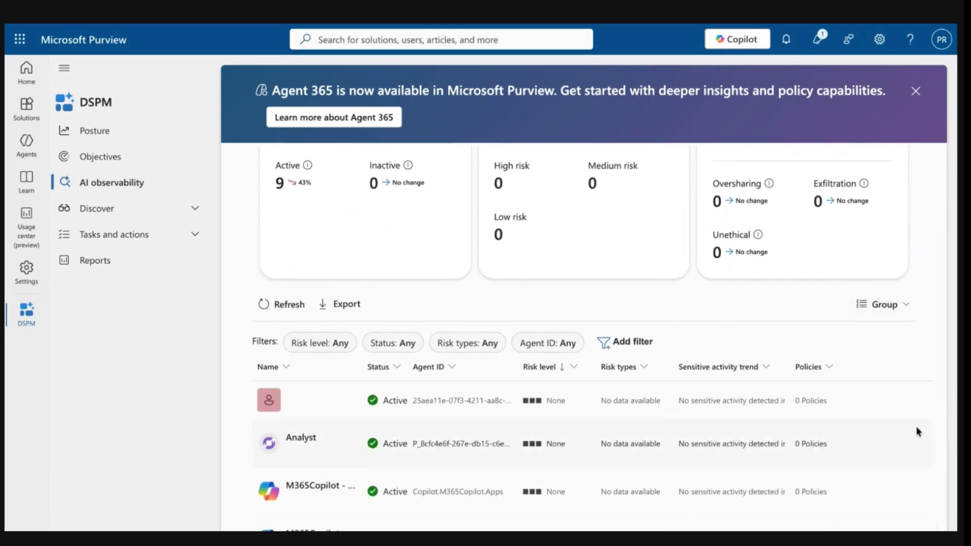
scroll(853, 354, "down", 1)
scroll(853, 354, "down", 6)
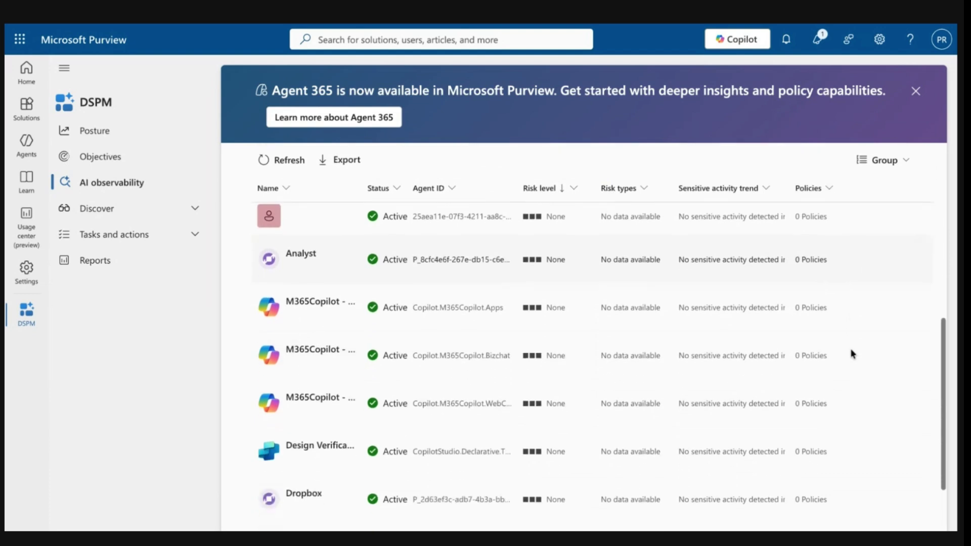
scroll(600, 342, "down", 2)
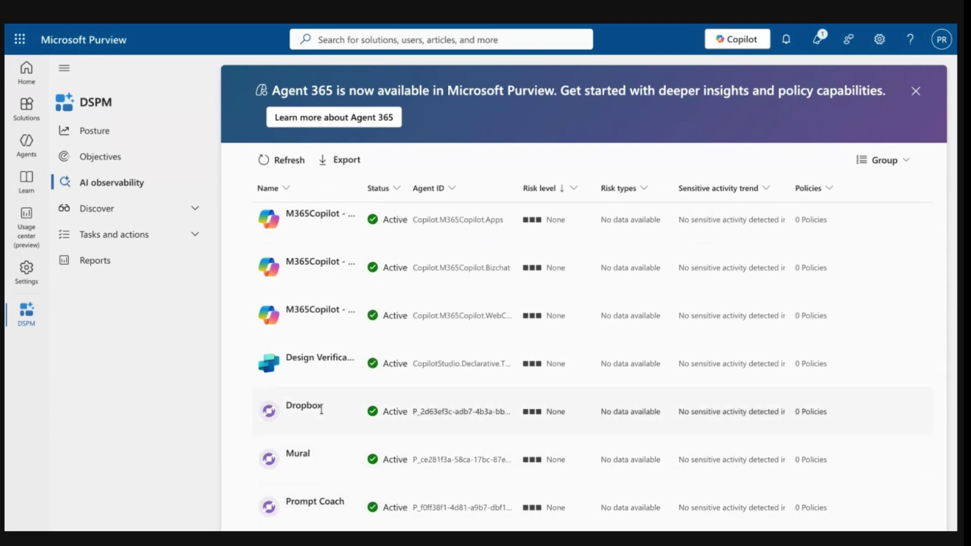
scroll(448, 410, "up", 3)
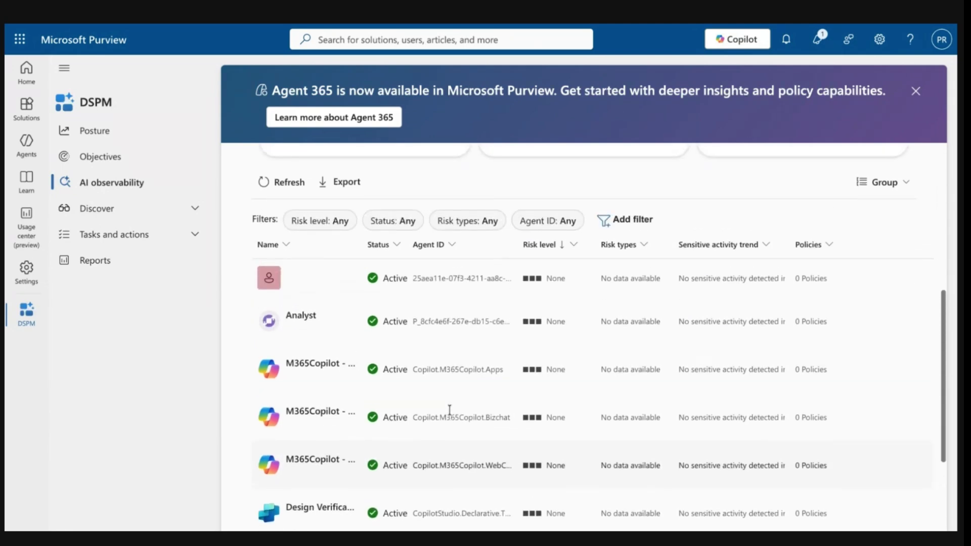
scroll(449, 410, "up", 1)
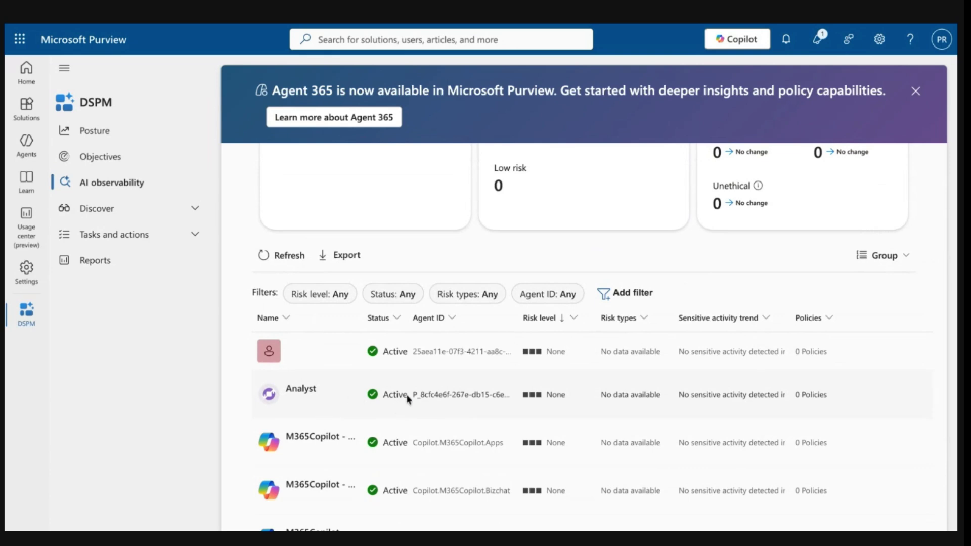
scroll(768, 327, "up", 5)
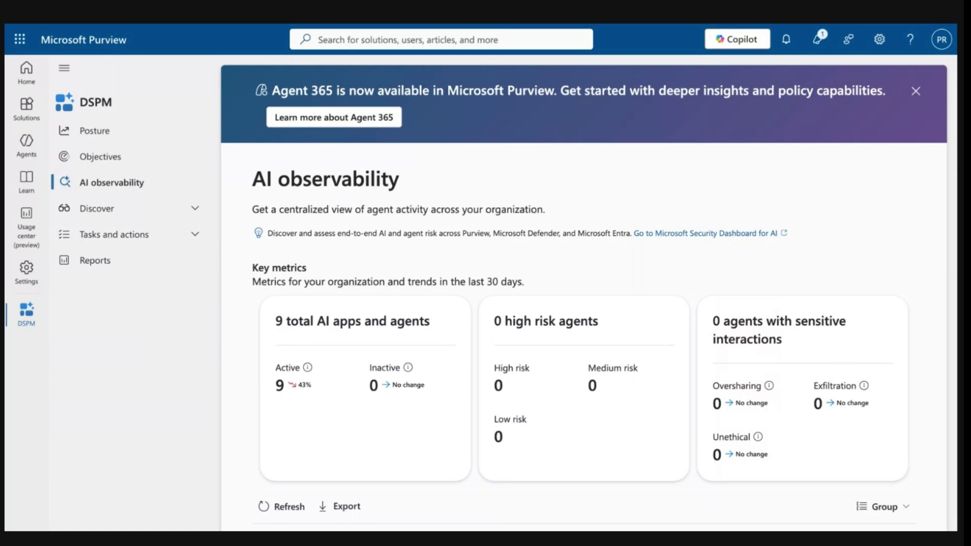
scroll(582, 334, "down", 5)
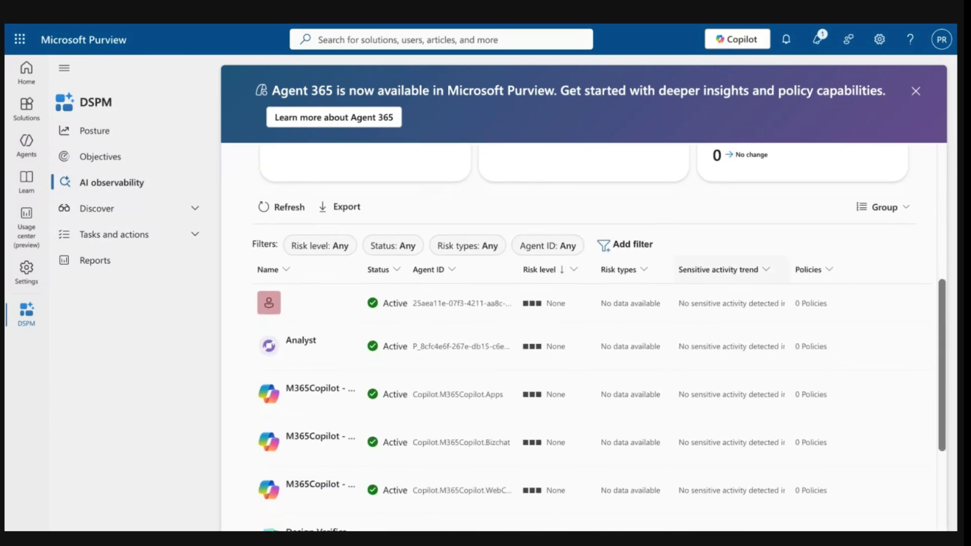
scroll(721, 290, "down", 3)
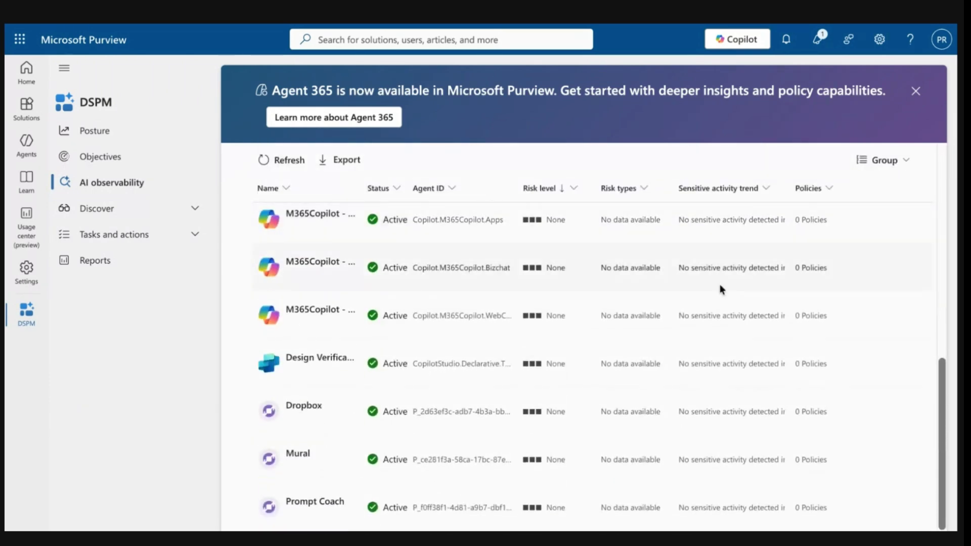
Open the Design Verification Agent from the AI observability list and read through its security recommendations from insider risks to retention.
left_click(311, 362)
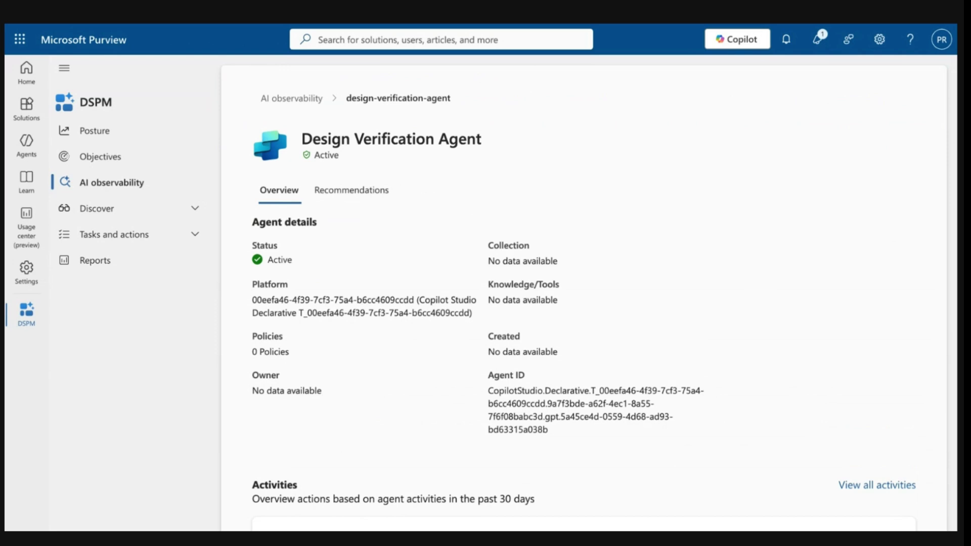
left_click(356, 191)
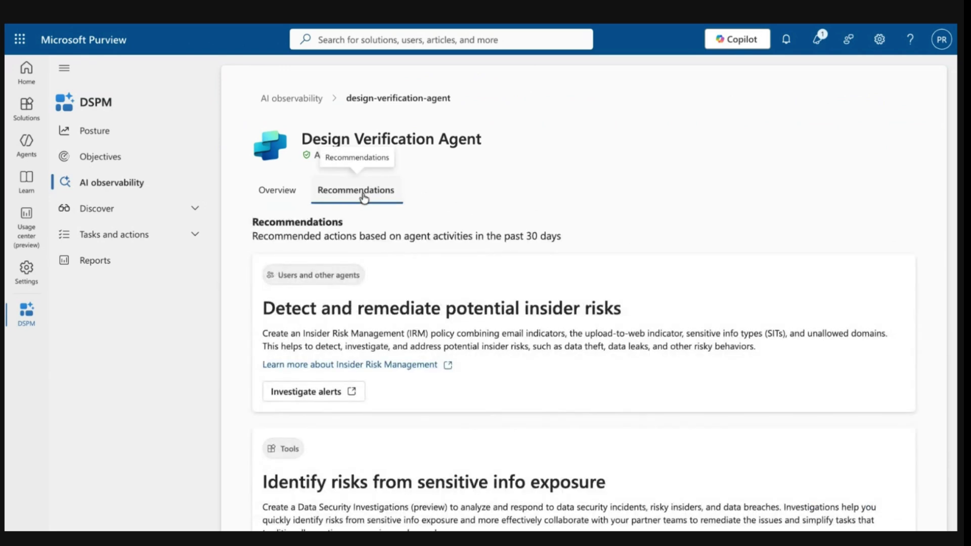
scroll(848, 371, "down", 2)
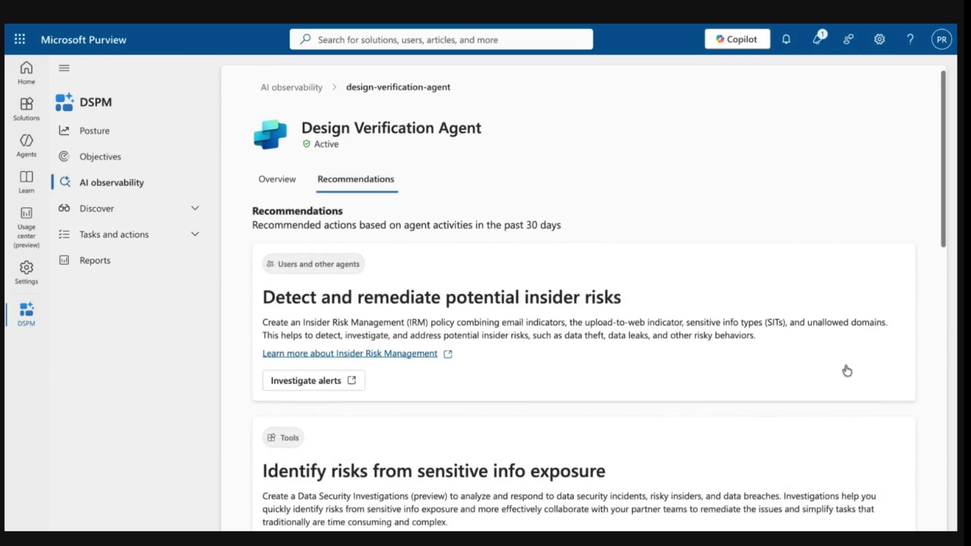
scroll(847, 370, "down", 1)
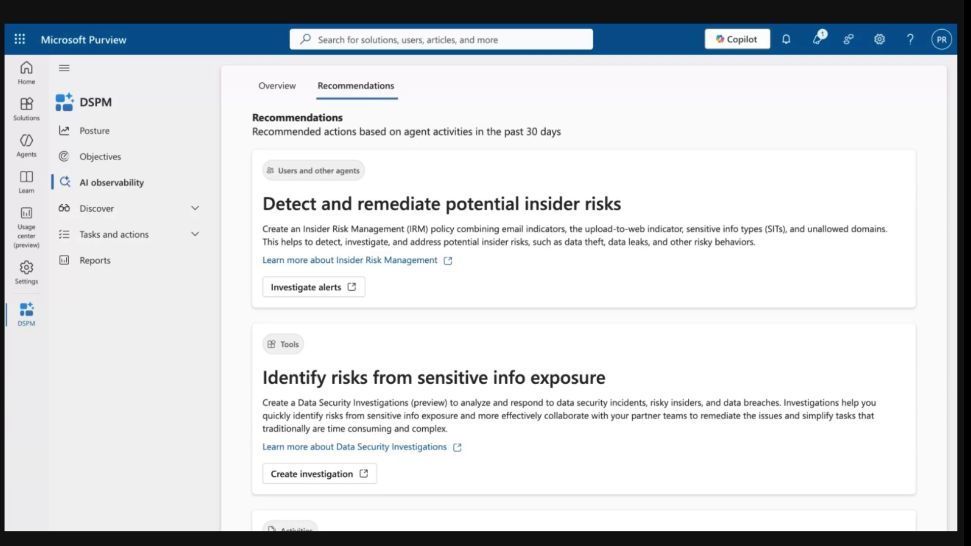
scroll(664, 324, "down", 1)
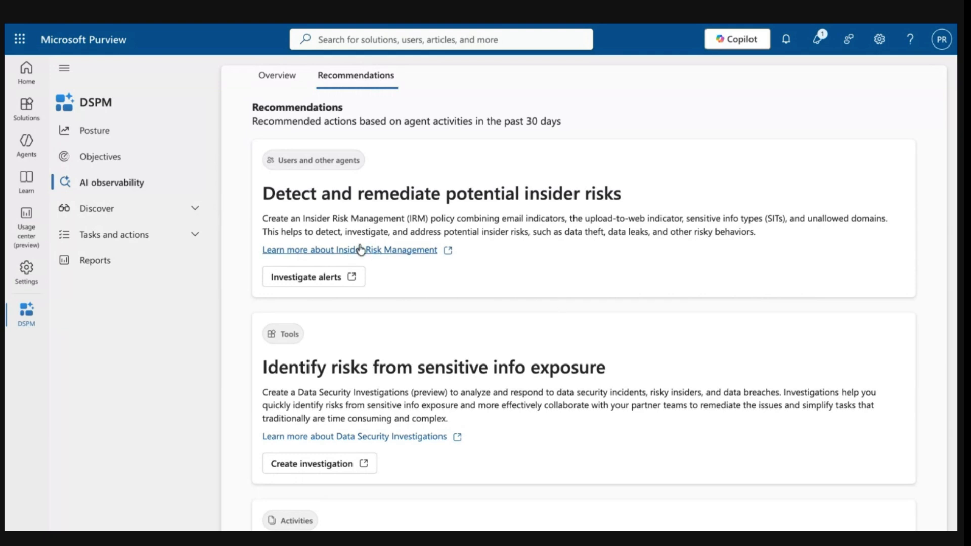
scroll(622, 393, "down", 1)
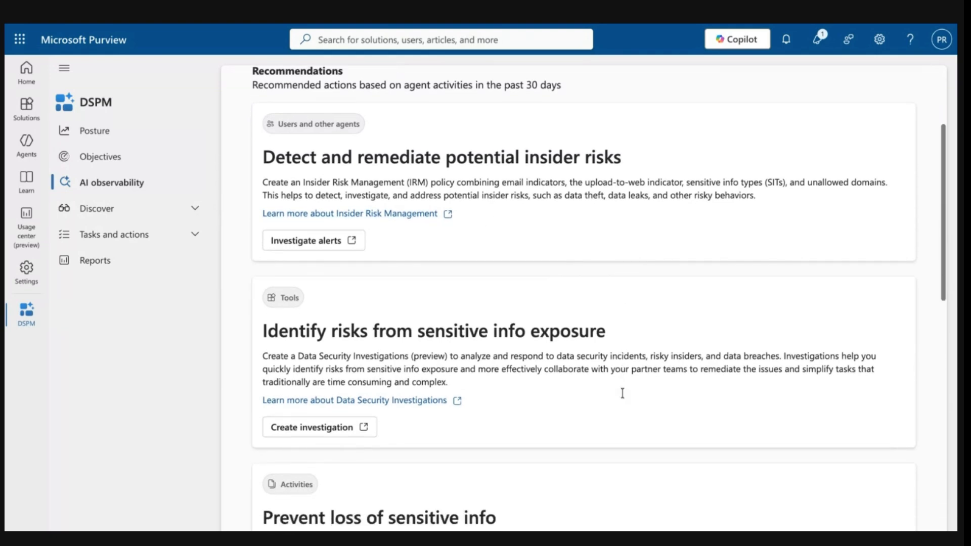
scroll(414, 384, "down", 3)
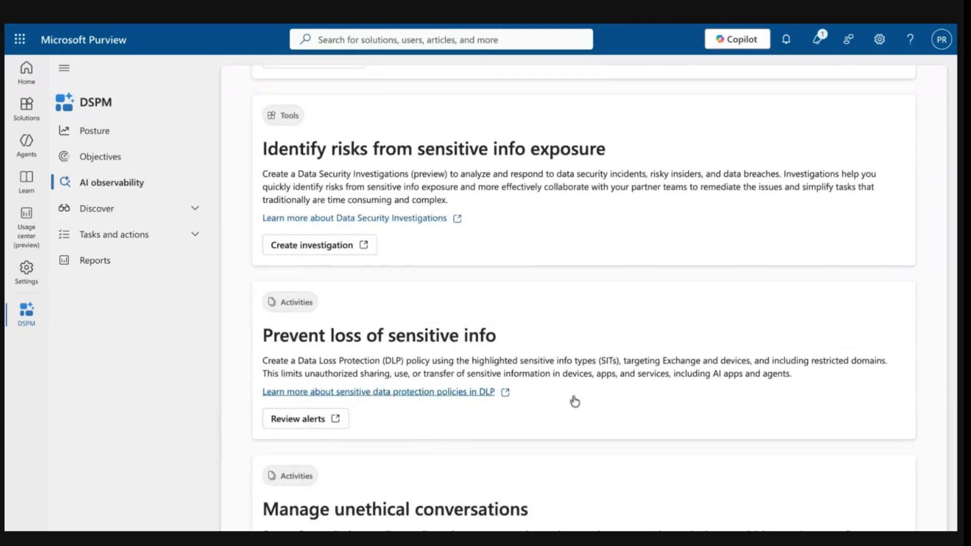
scroll(575, 401, "down", 4)
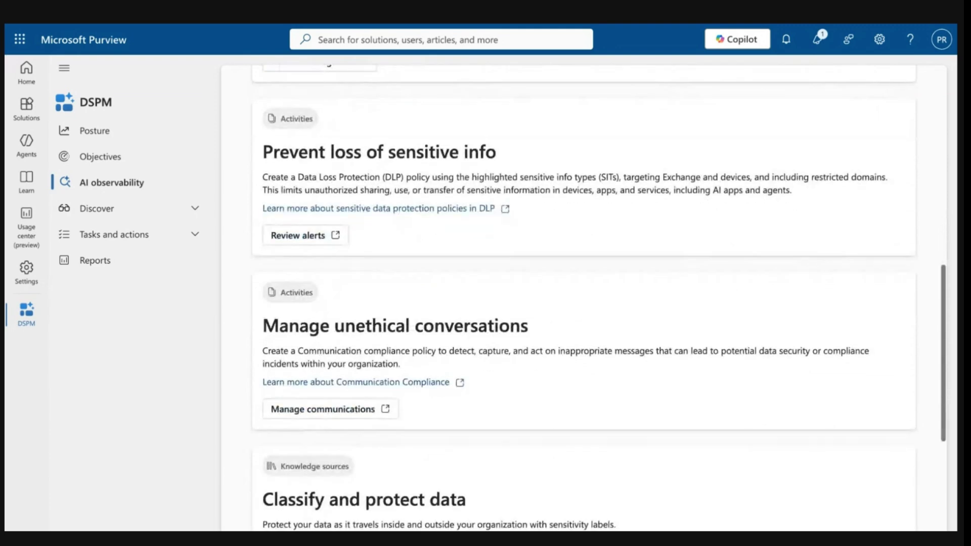
scroll(592, 353, "down", 2)
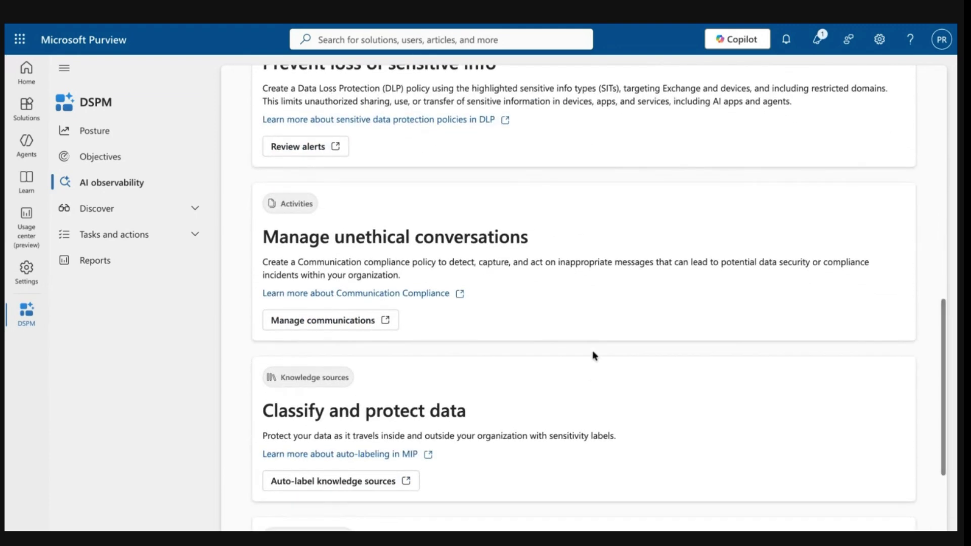
scroll(566, 305, "down", 2)
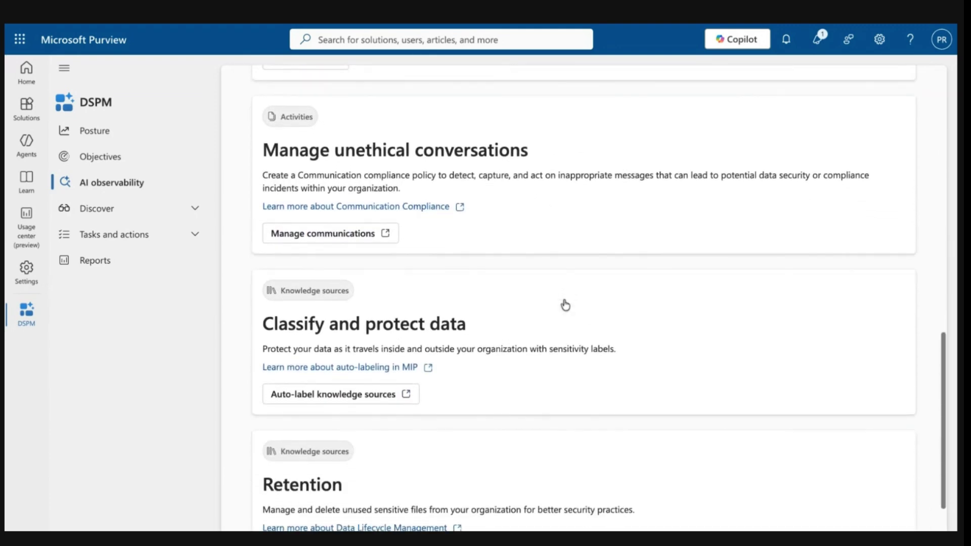
scroll(565, 305, "down", 1)
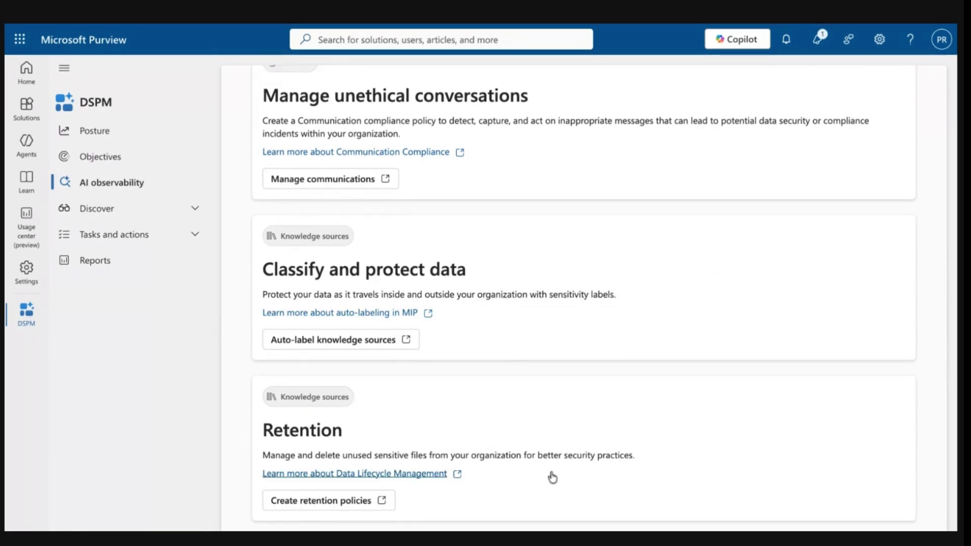
scroll(553, 478, "up", 2)
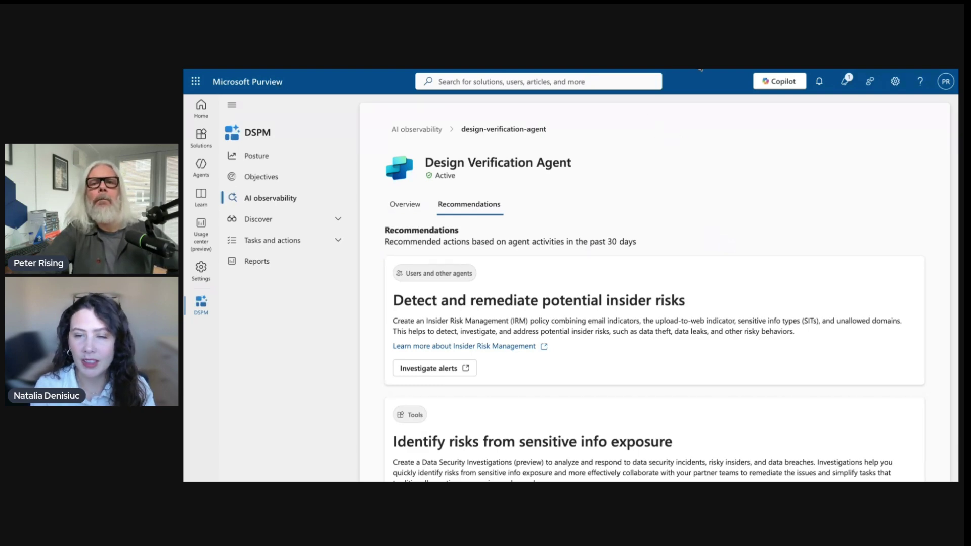
Switch back to the Microsoft 365 admin center, close the Procurement Contract Review details, and review the allowed agent types in the agent settings.
key("ctrl+Tab")
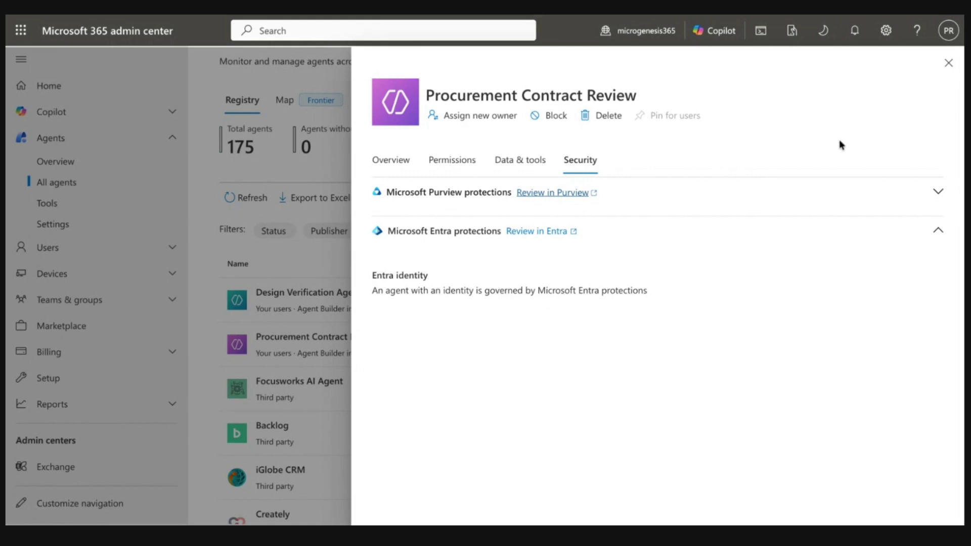
left_click(947, 64)
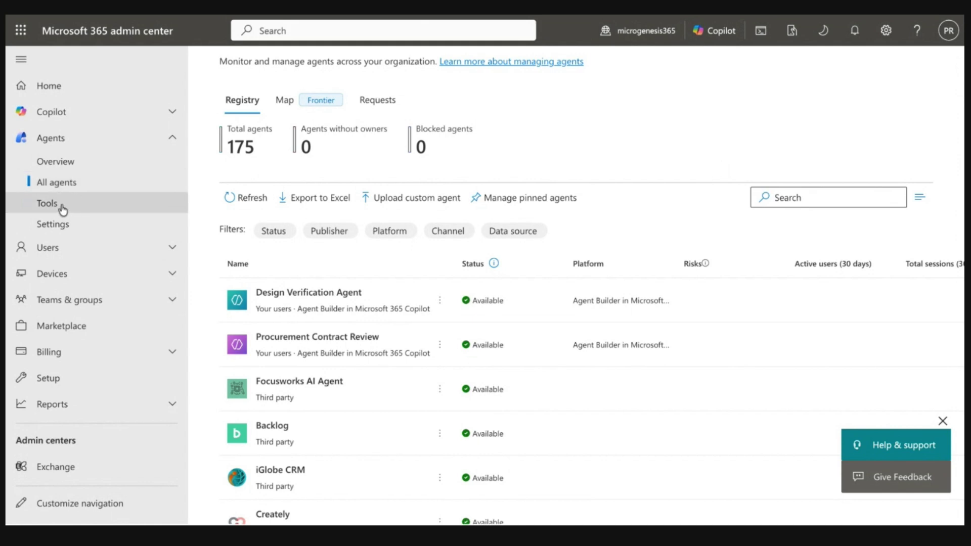
left_click(54, 224)
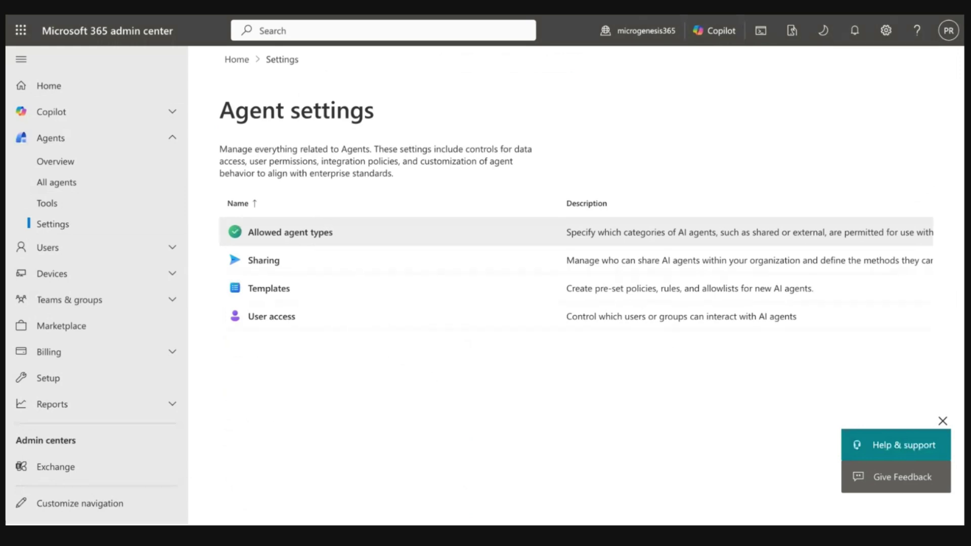
left_click(625, 232)
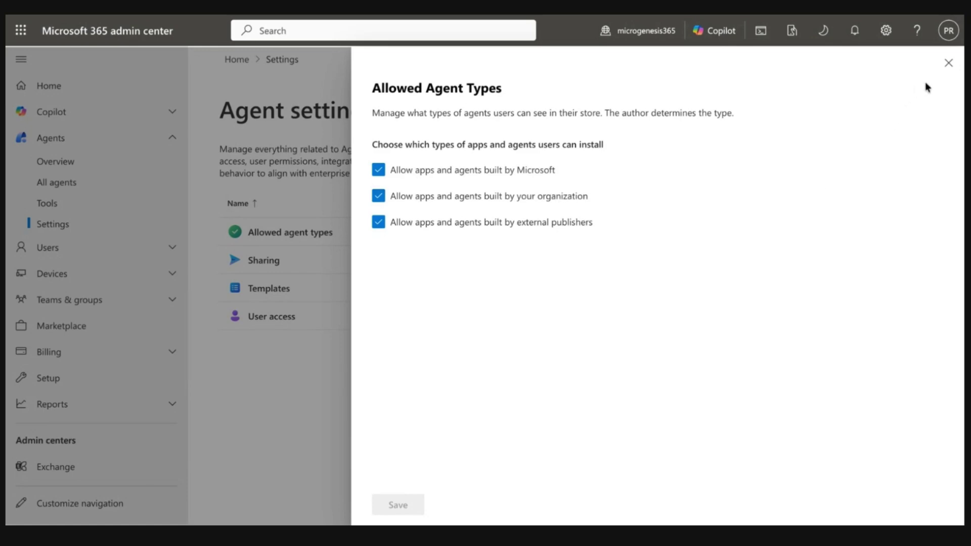
left_click(948, 64)
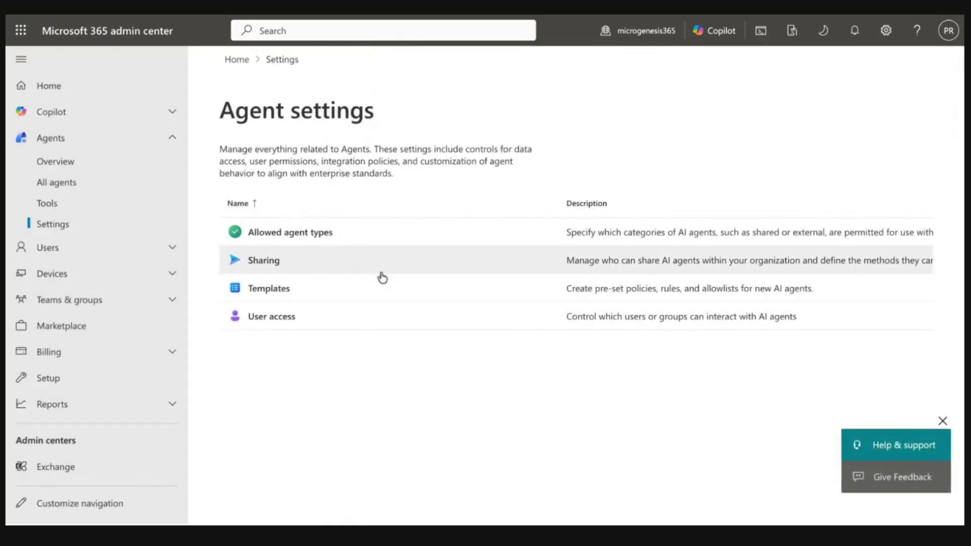
Review the agent Sharing setting by trying the No users and Specific users options, and close it without saving.
left_click(278, 268)
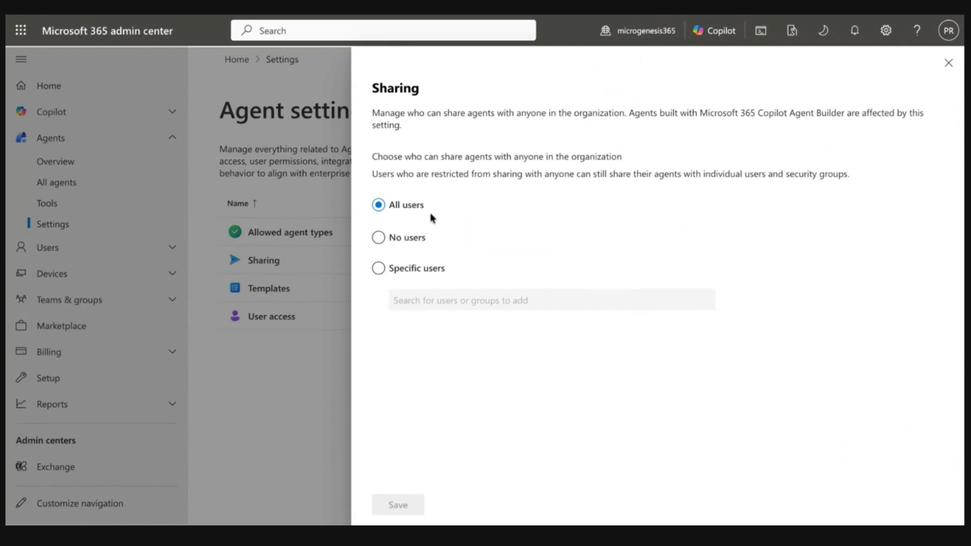
left_click(379, 240)
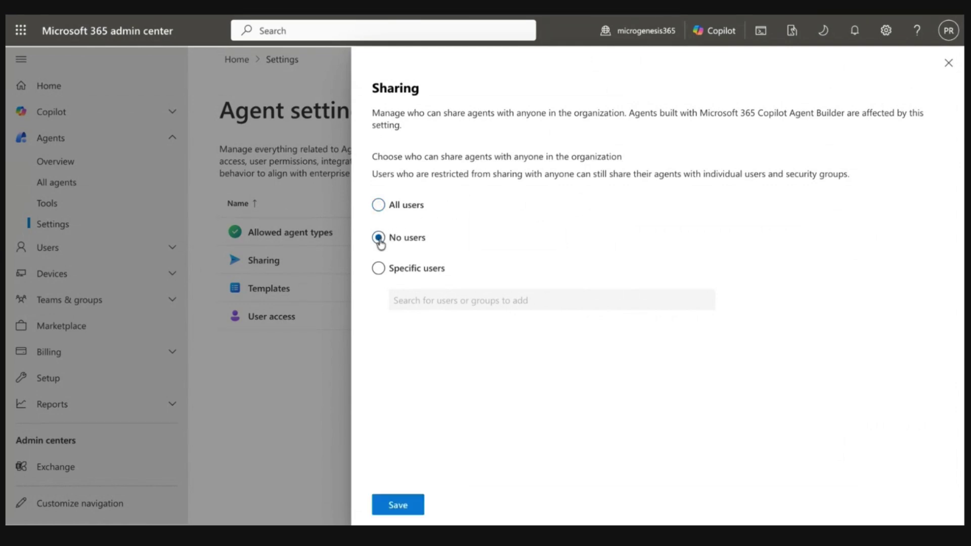
left_click(383, 273)
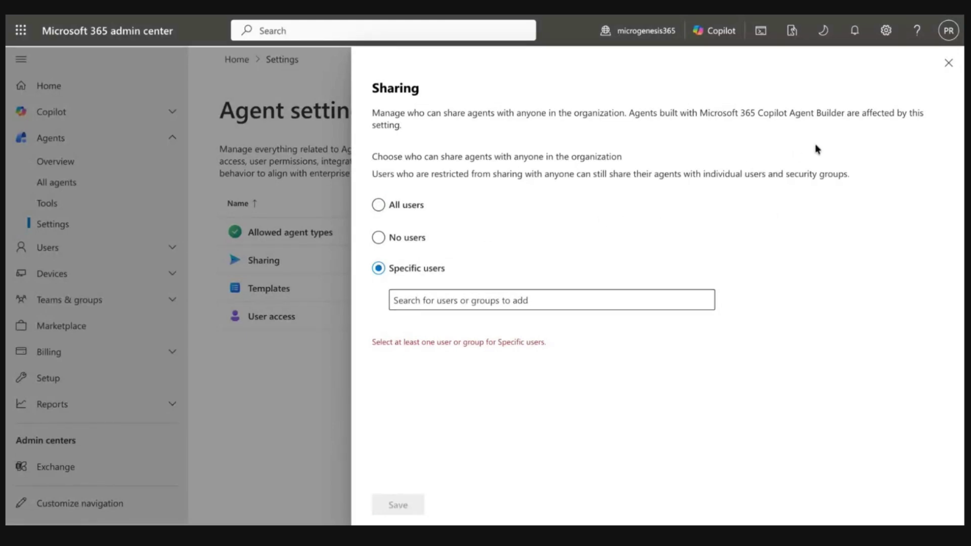
left_click(947, 64)
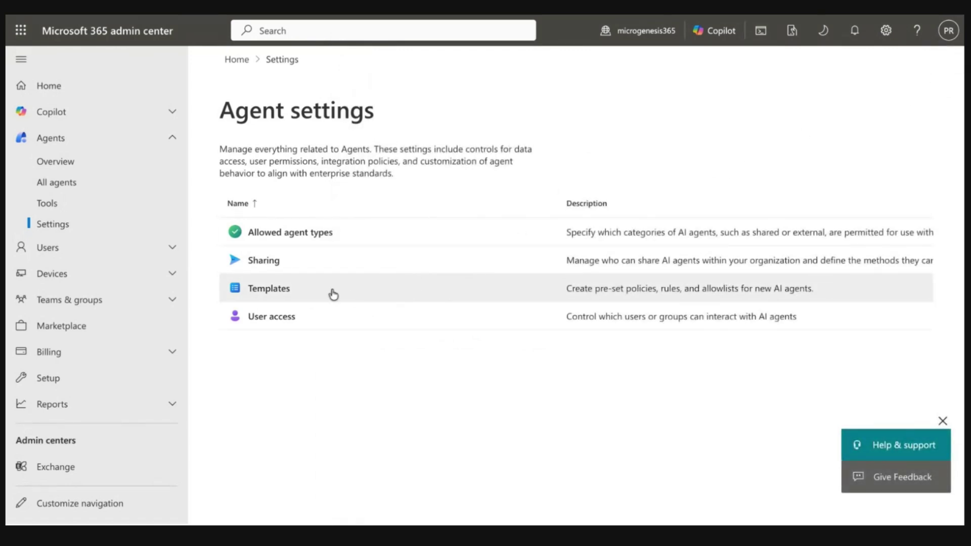
Open the default agent template for AI teammates in the agent settings and review its licenses and default policies.
left_click(276, 292)
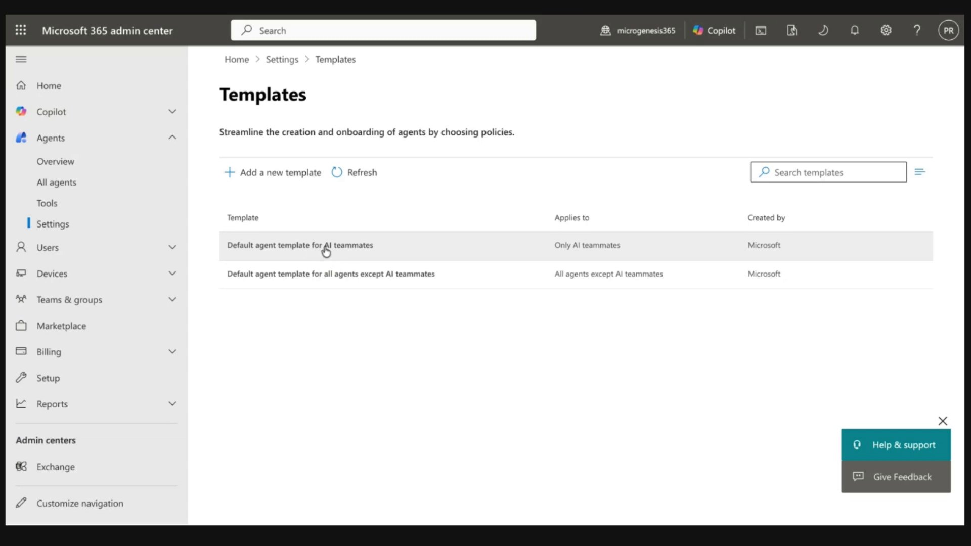
left_click(351, 249)
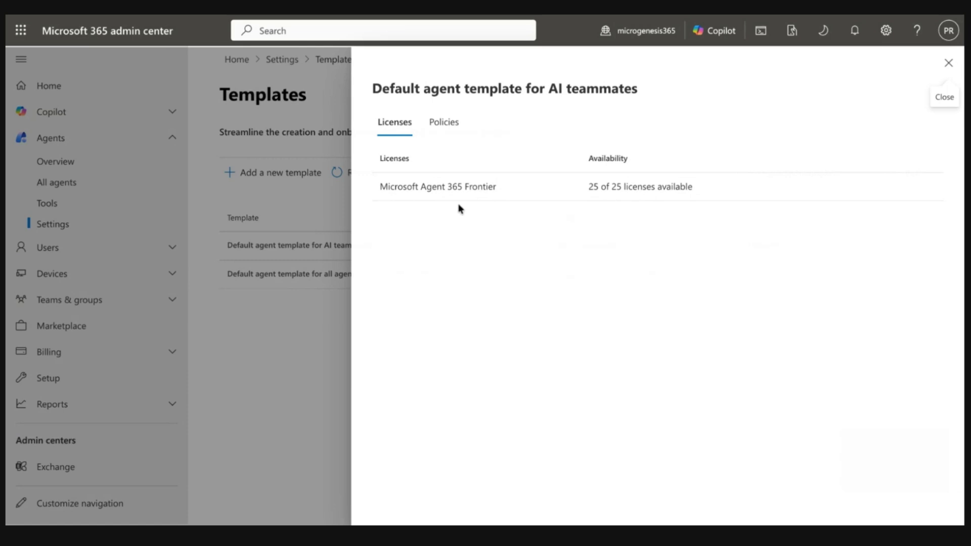
left_click(438, 122)
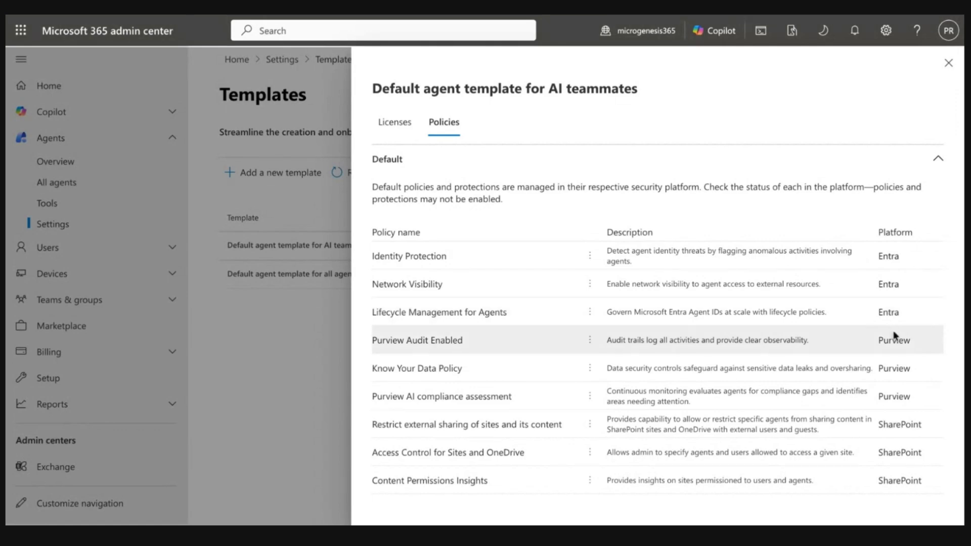
scroll(893, 334, "down", 1)
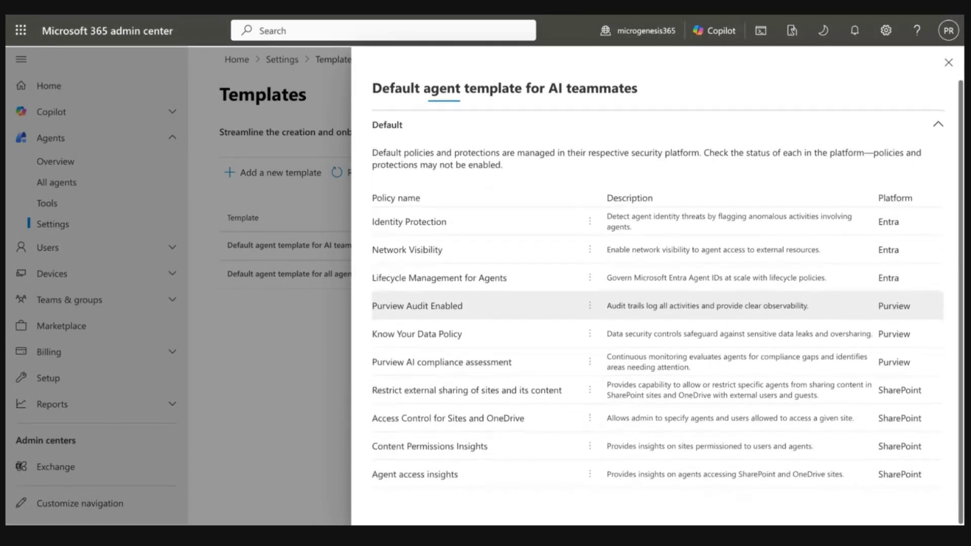
Review the remaining default policies in the AI teammates agent template, close it, and return to the agent settings overview.
scroll(899, 361, "down", 1)
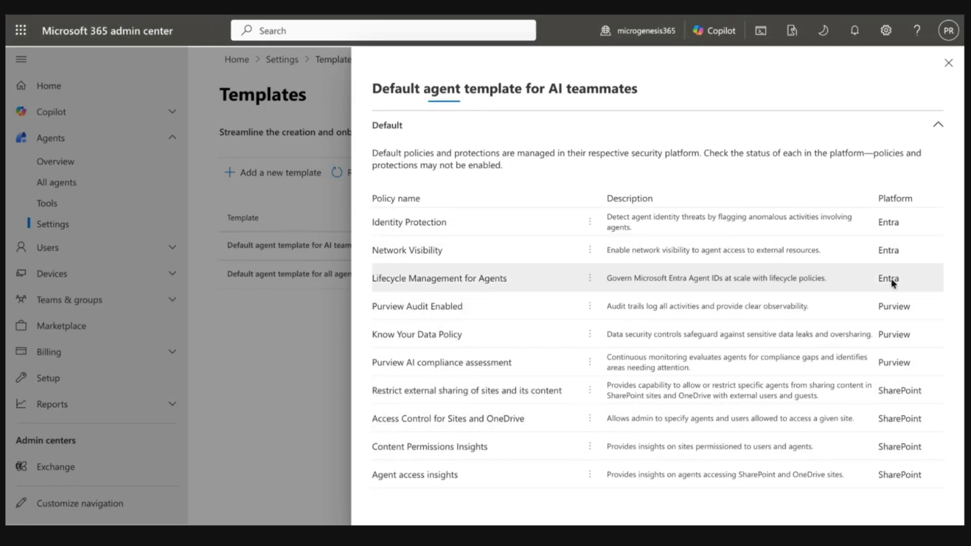
left_click(948, 67)
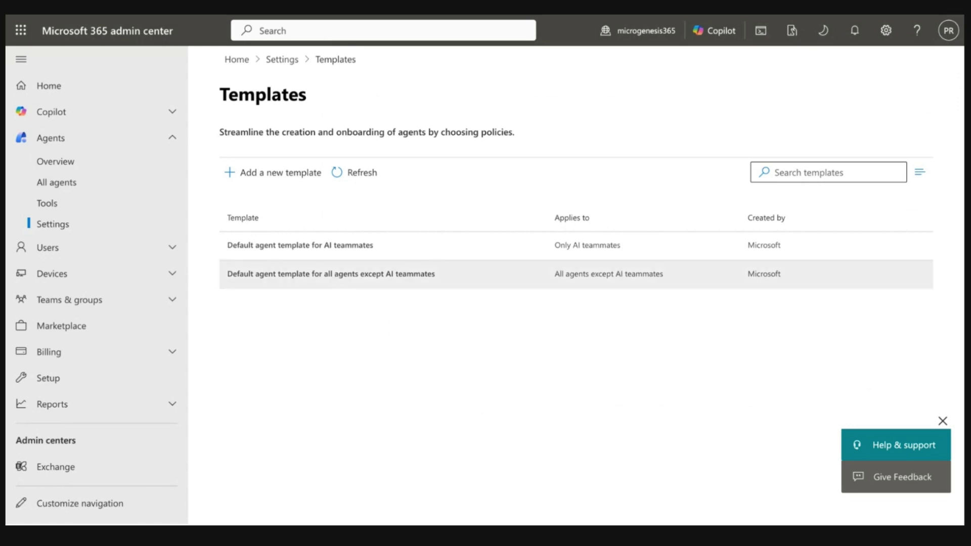
left_click(285, 64)
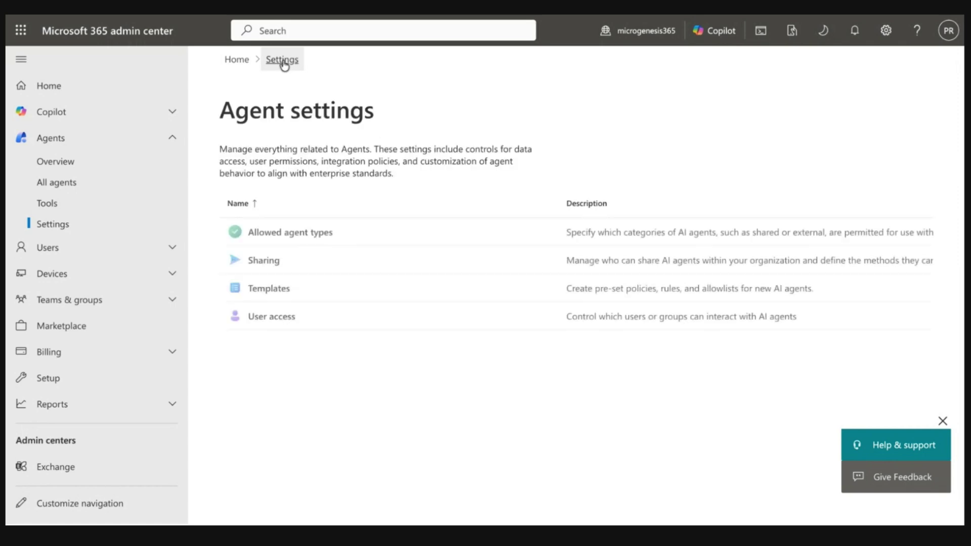
Review the agent User access setting by trying the No users and Specific users or groups options, and close it without saving.
left_click(272, 325)
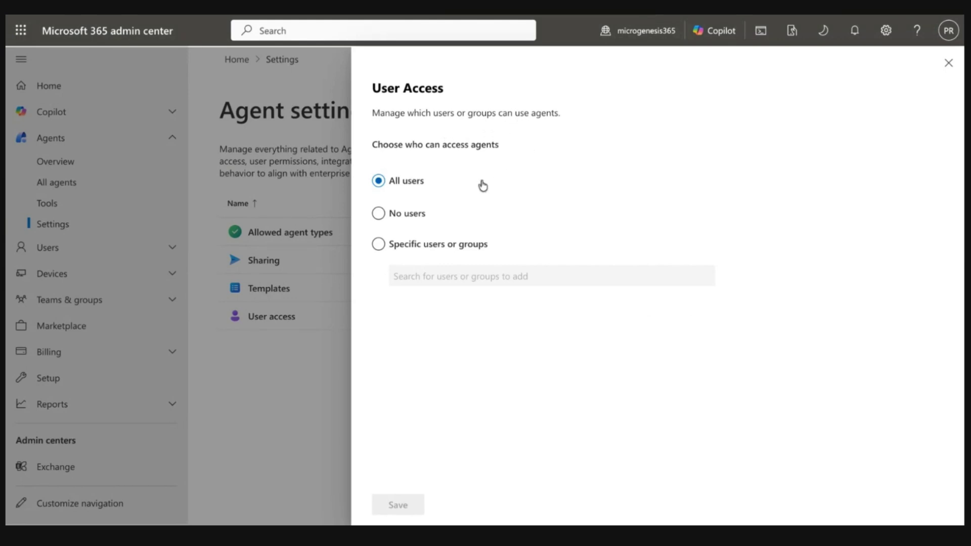
left_click(387, 219)
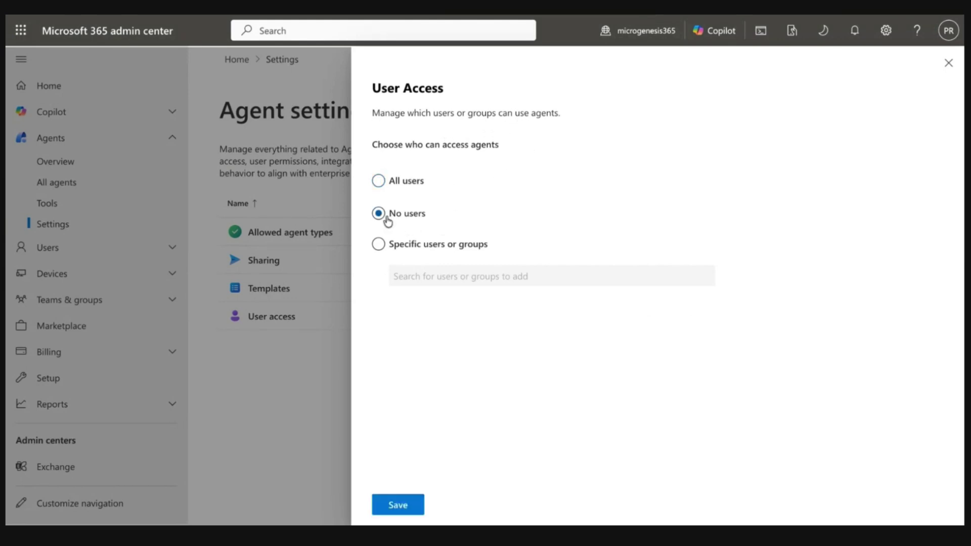
left_click(378, 245)
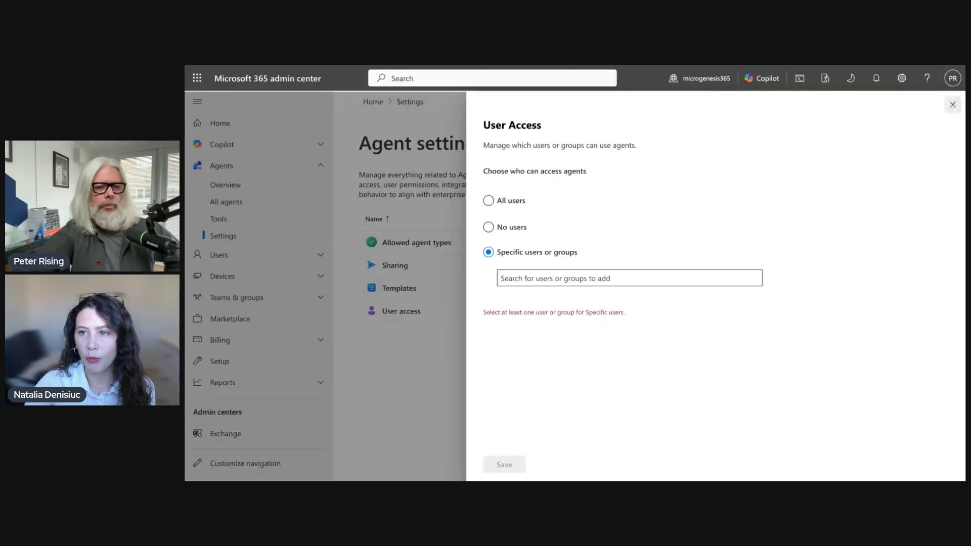
left_click(953, 105)
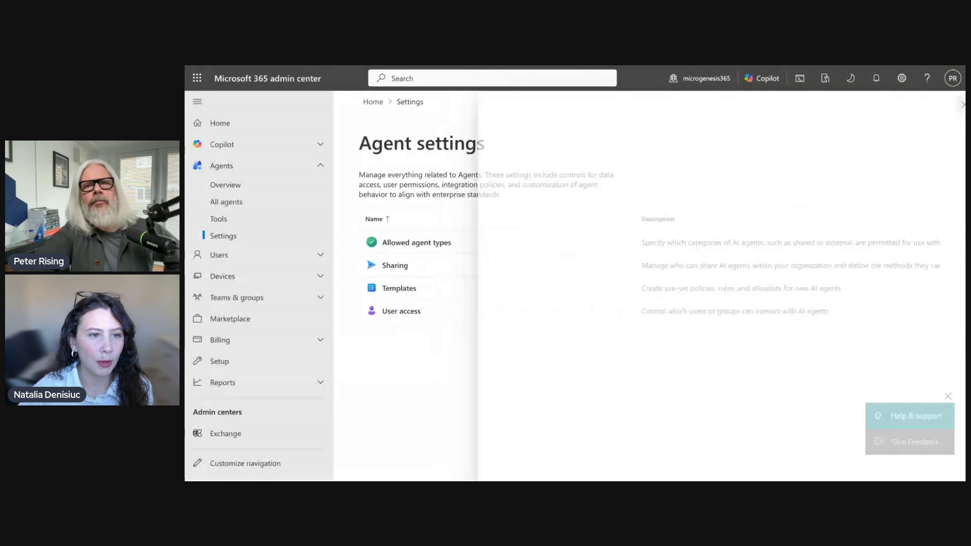